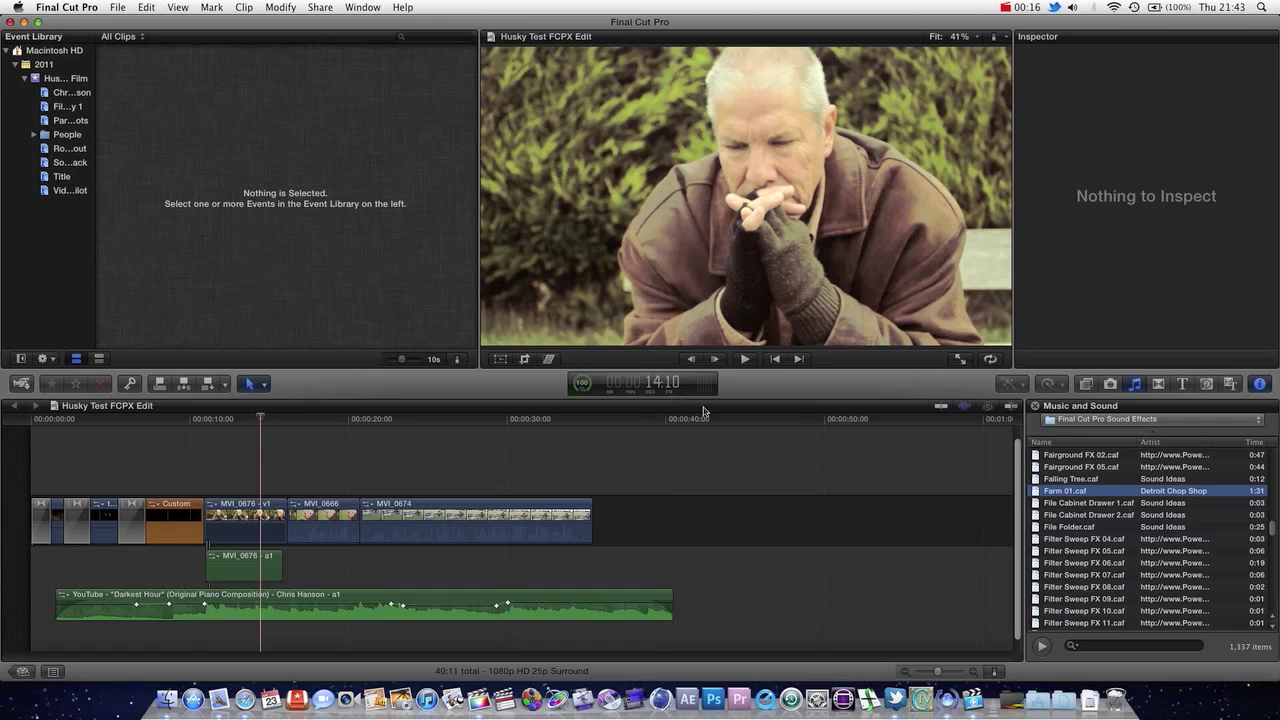
# Show the Mech/Tech sound effects in the Music and Sound browser
pyautogui.click(1135, 389)
pyautogui.click(1137, 390)
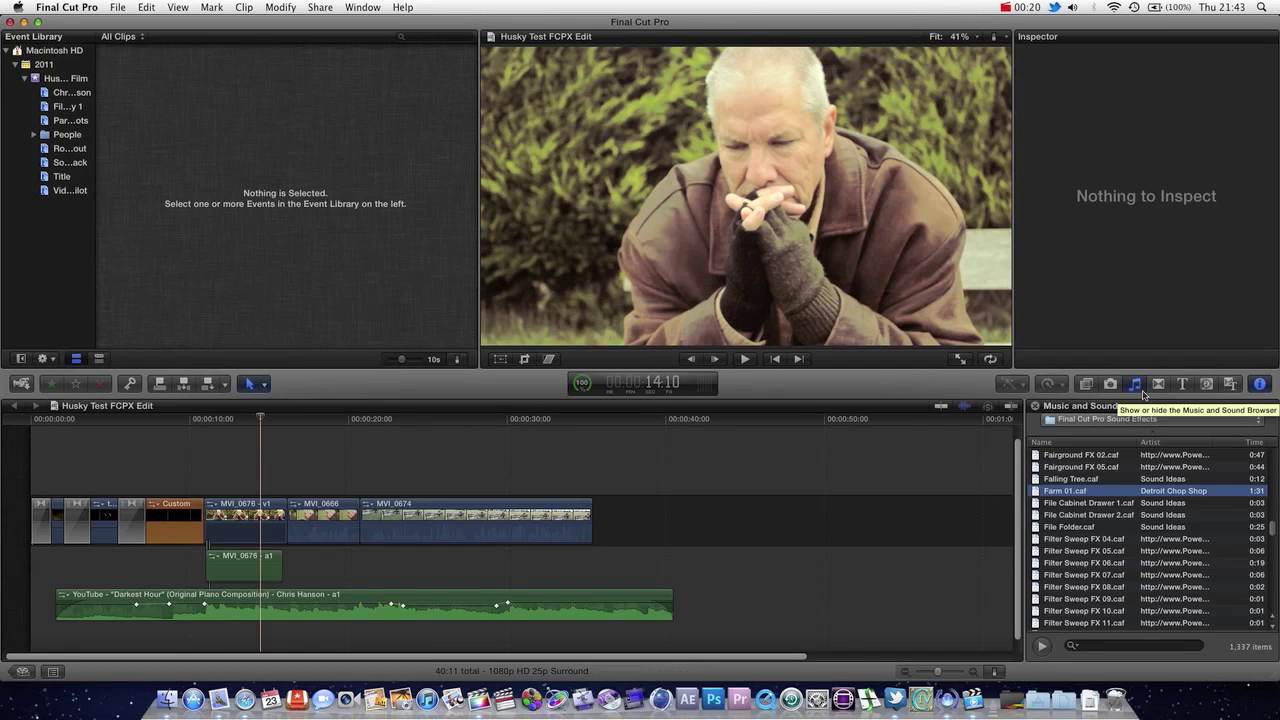
pyautogui.scroll(10, 1126, 477)
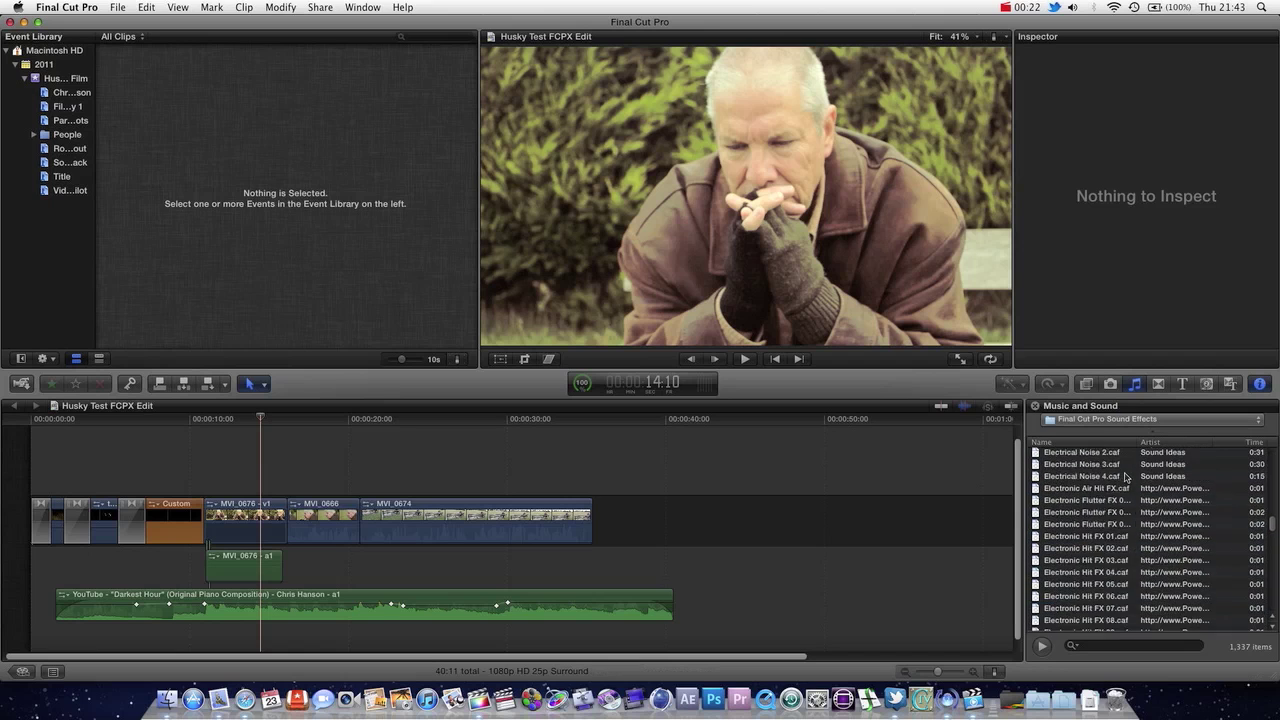
pyautogui.scroll(5, 1128, 480)
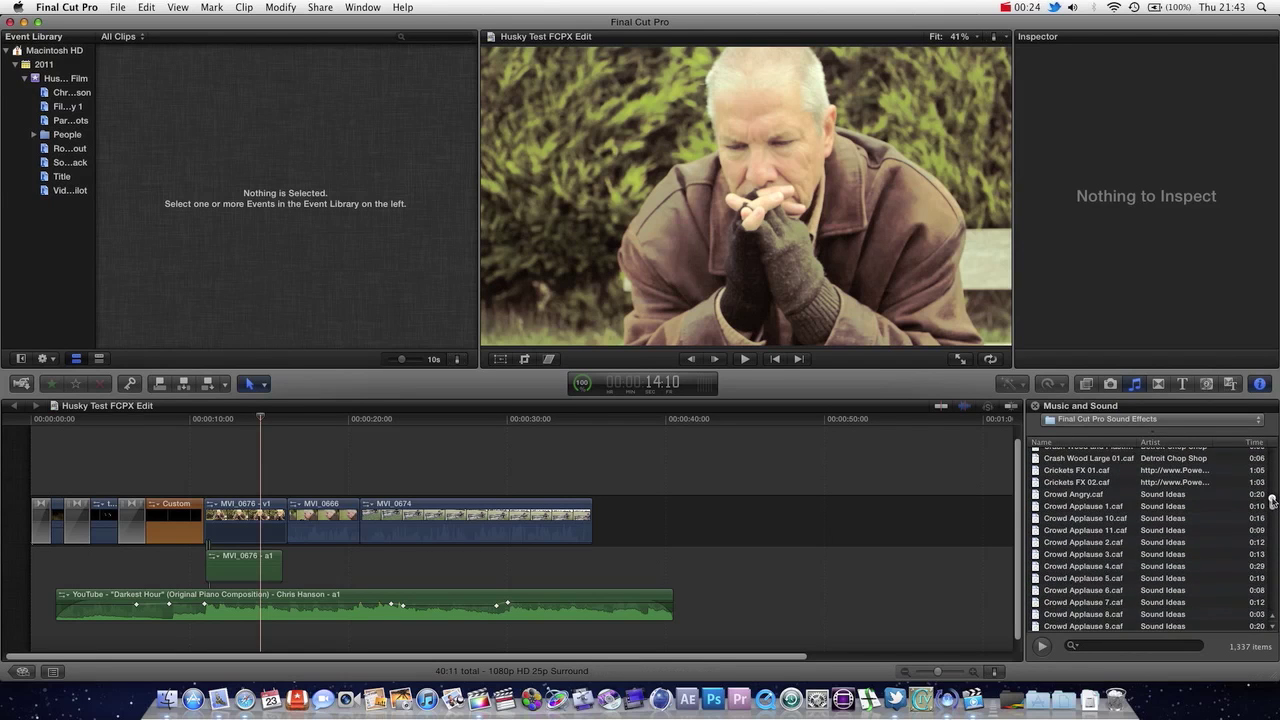
pyautogui.click(1206, 424)
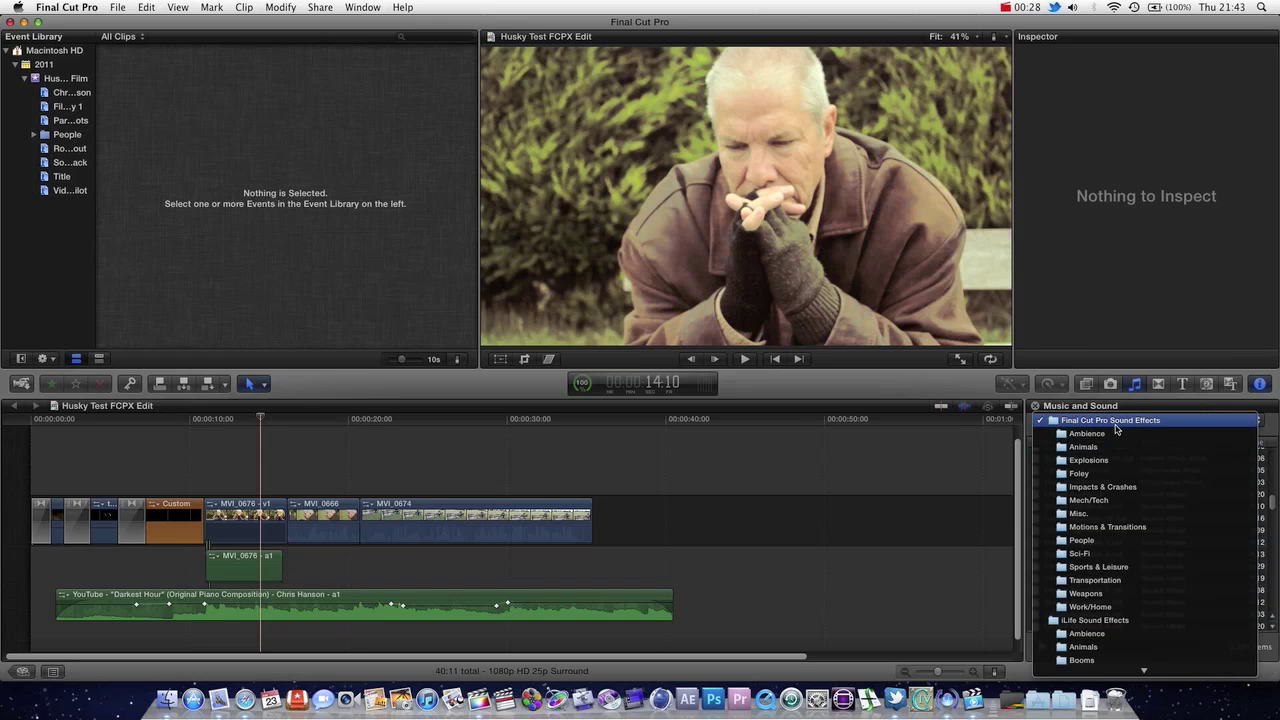
pyautogui.click(1090, 500)
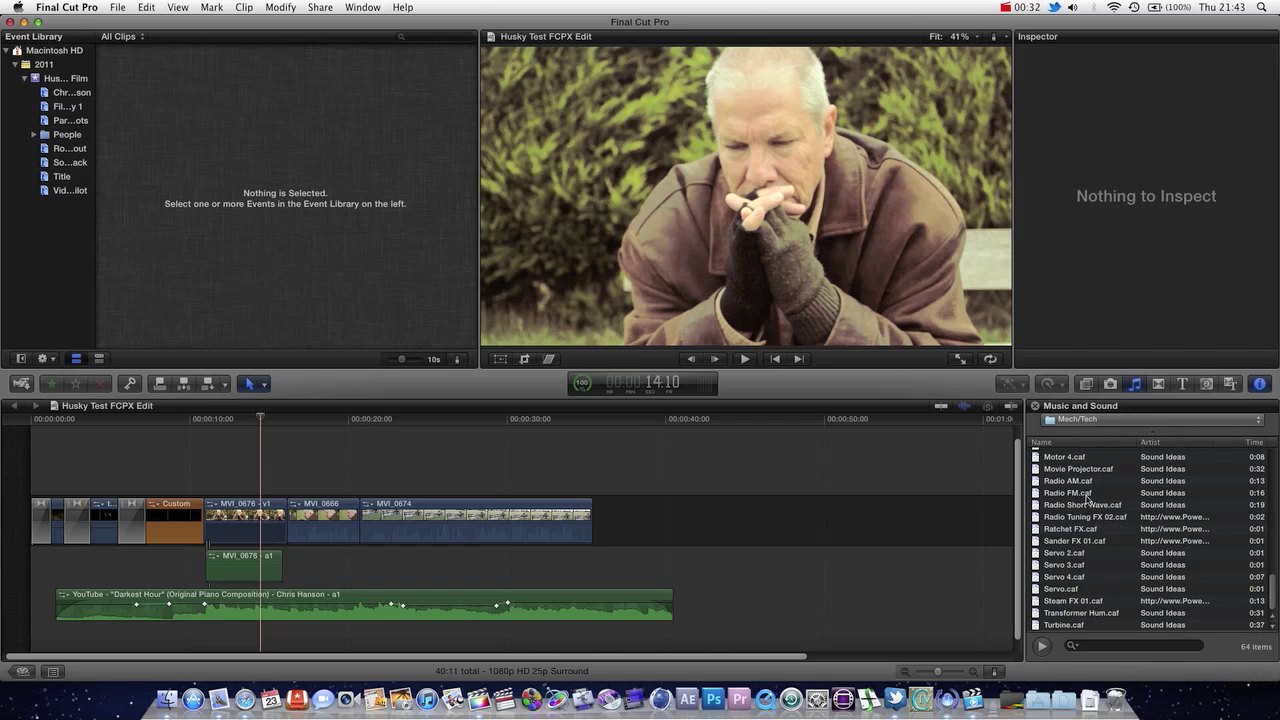
# Preview the Radio FM.caf sound effect, then stop it
pyautogui.click(1087, 495)
pyautogui.doubleClick(1087, 496)
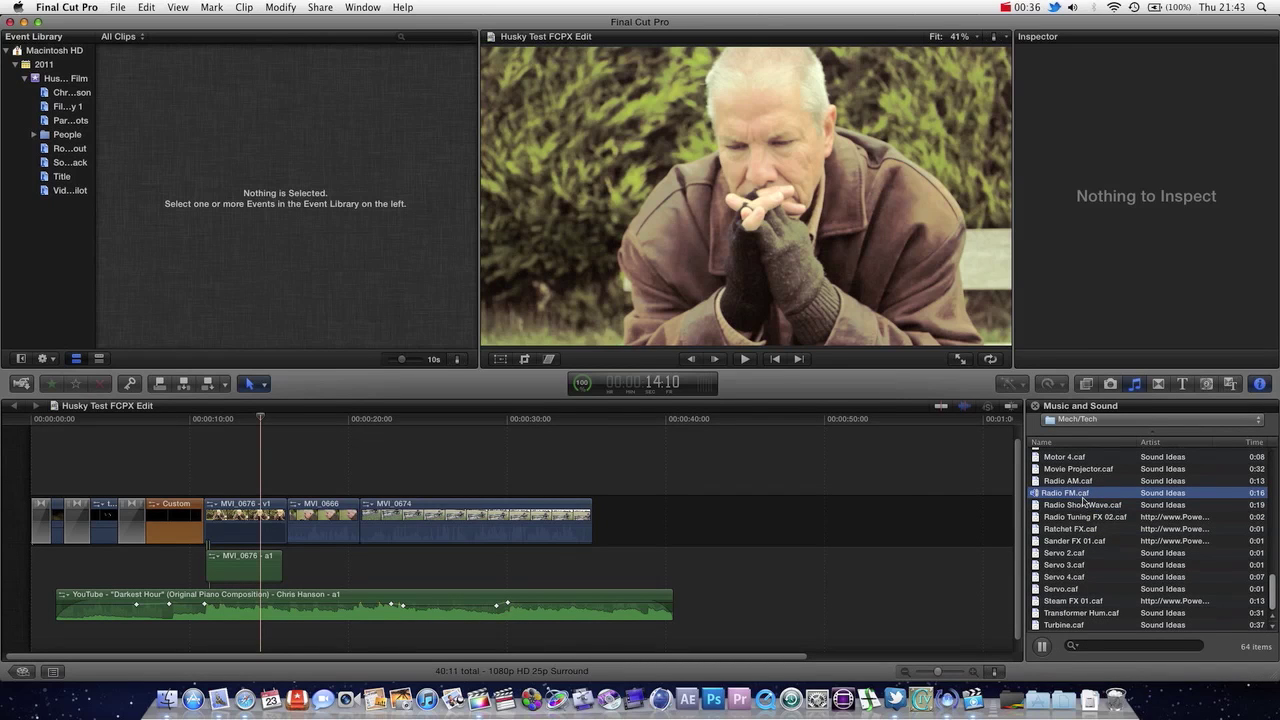
pyautogui.press('space')
pyautogui.scroll(8, 1096, 563)
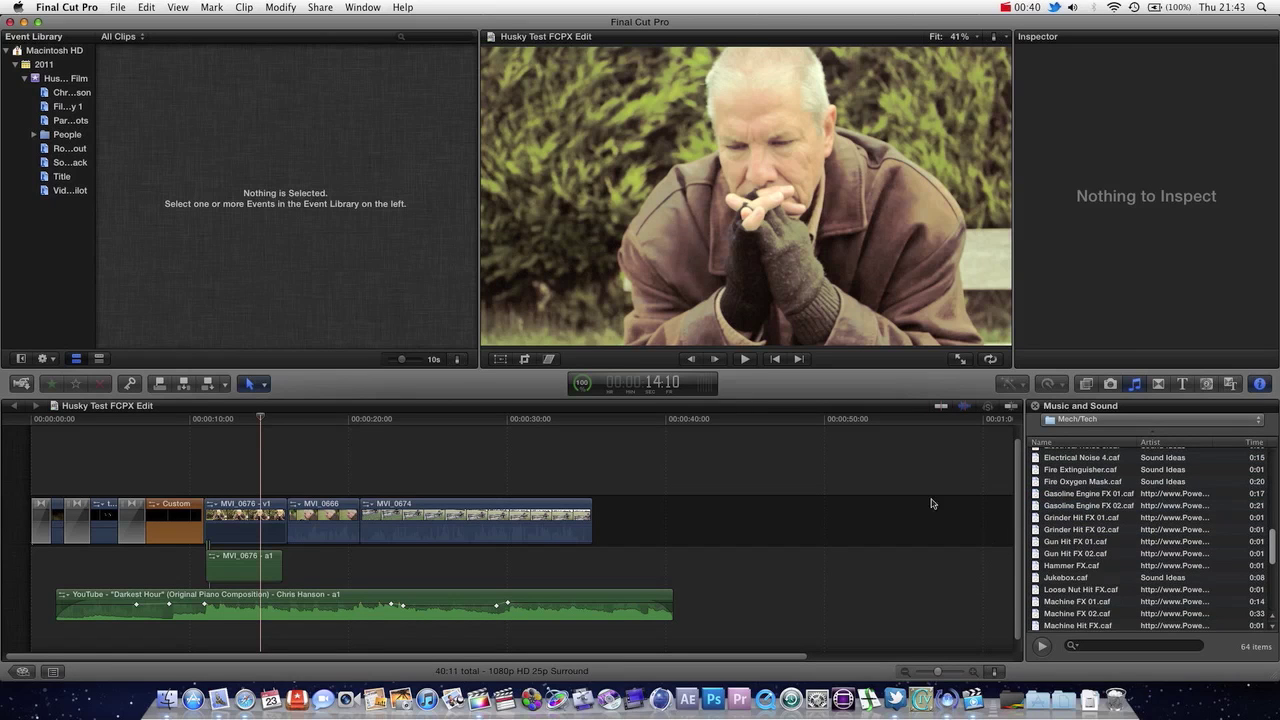
pyautogui.click(60, 5)
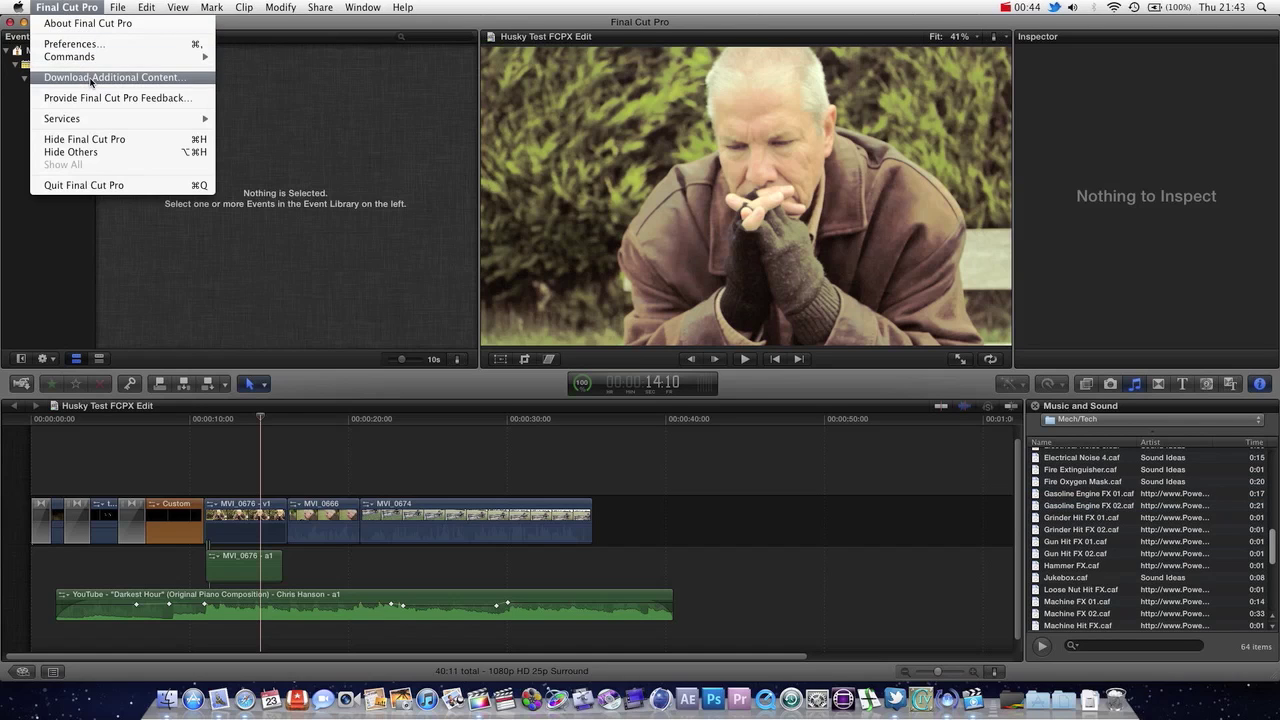
# Play the edit from about 12 to 19 seconds with the system volume turned up
pyautogui.click(532, 424)
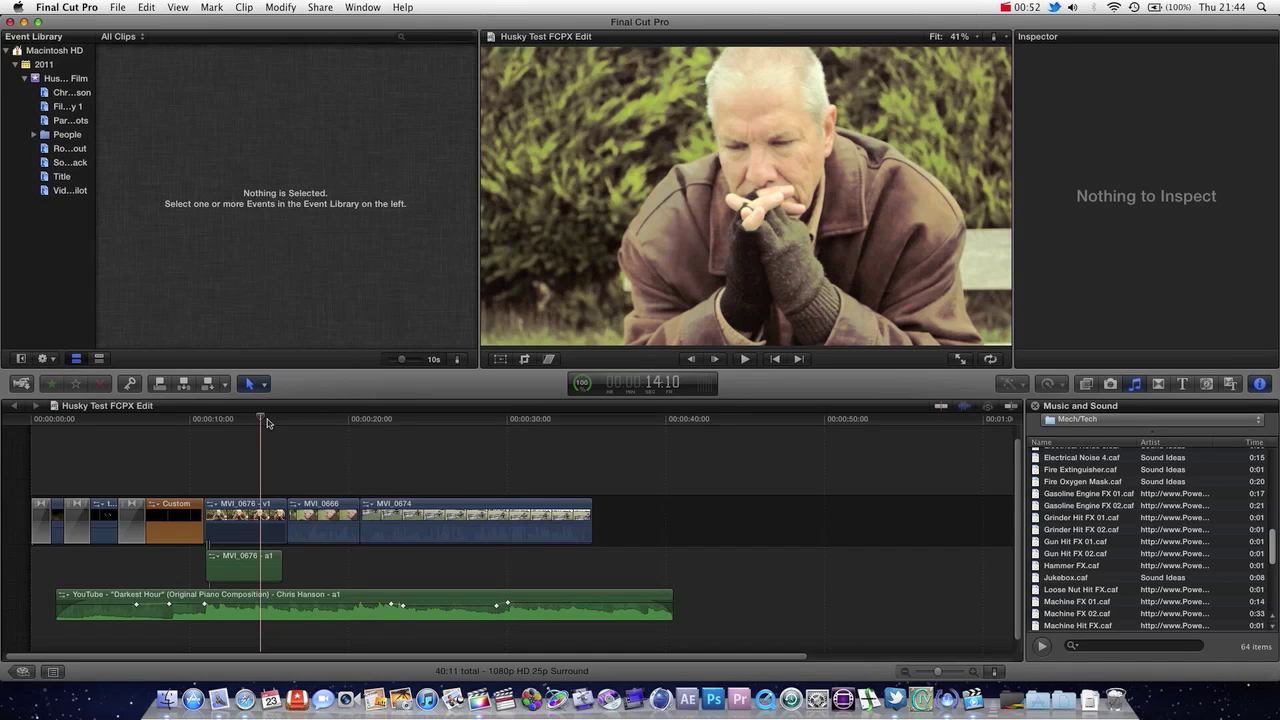
pyautogui.click(237, 420)
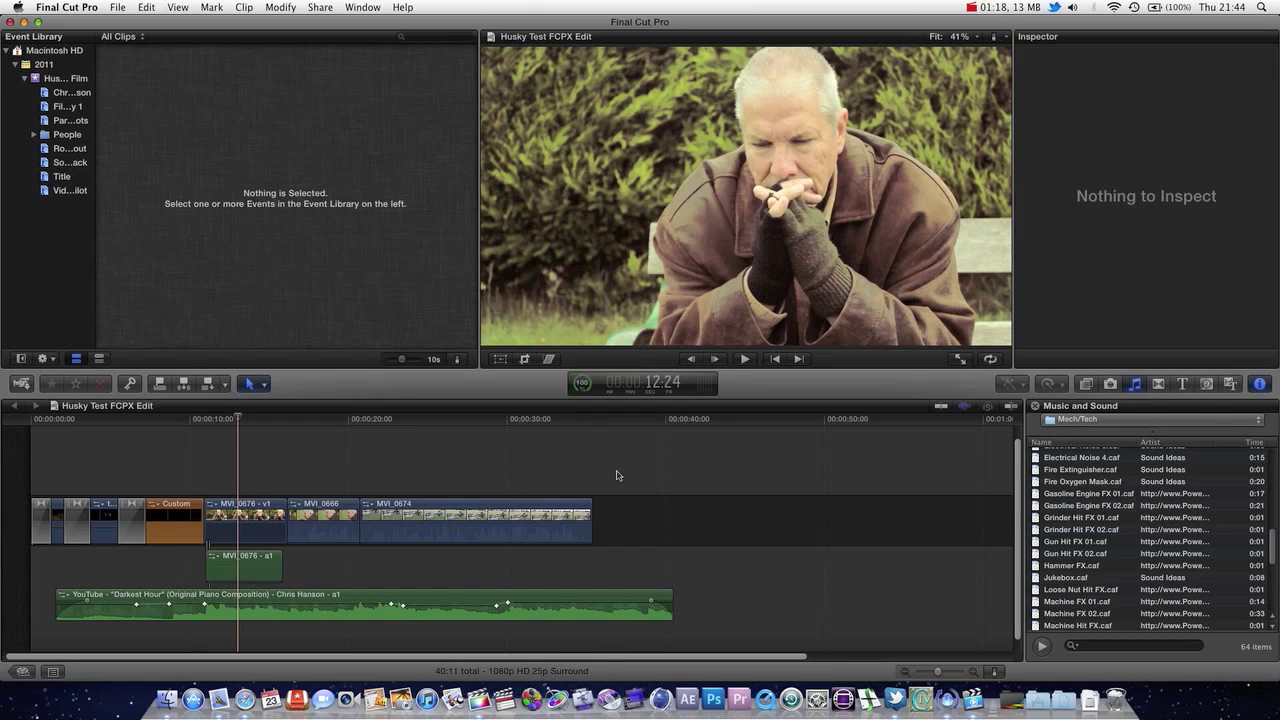
pyautogui.press('space')
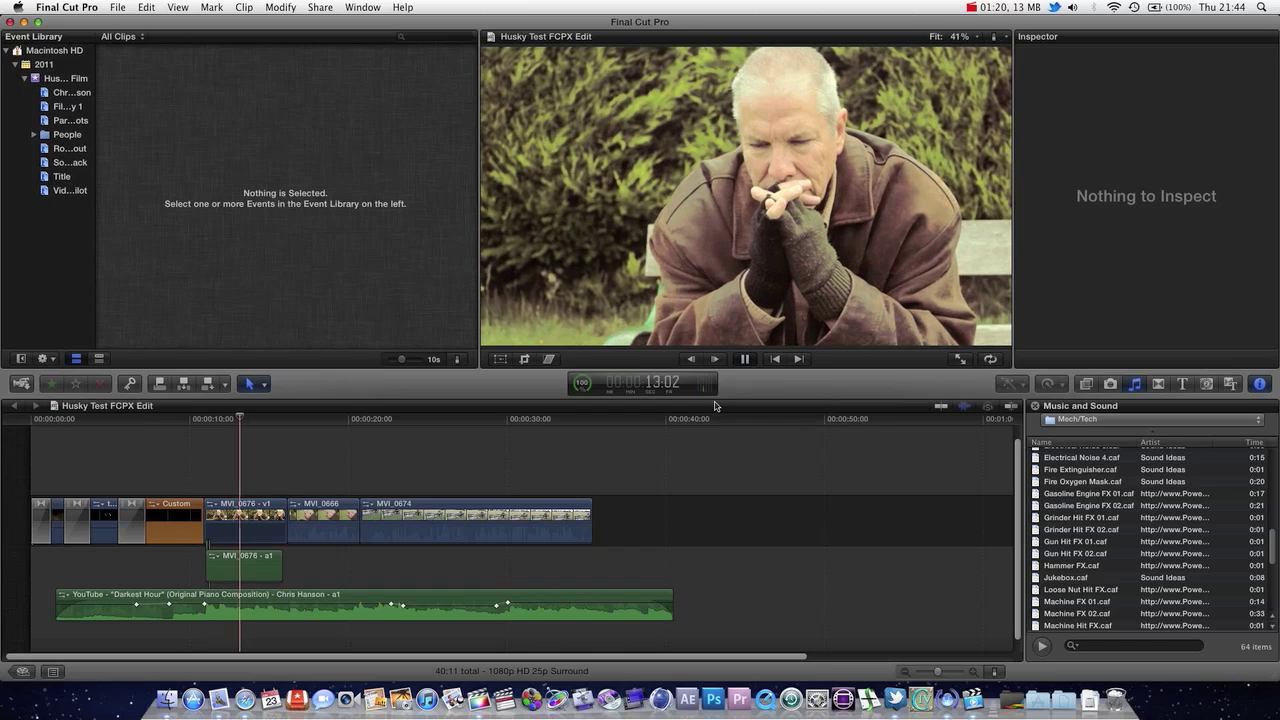
pyautogui.press('XF86AudioLowerVolume')
pyautogui.press('XF86AudioLowerVolume')
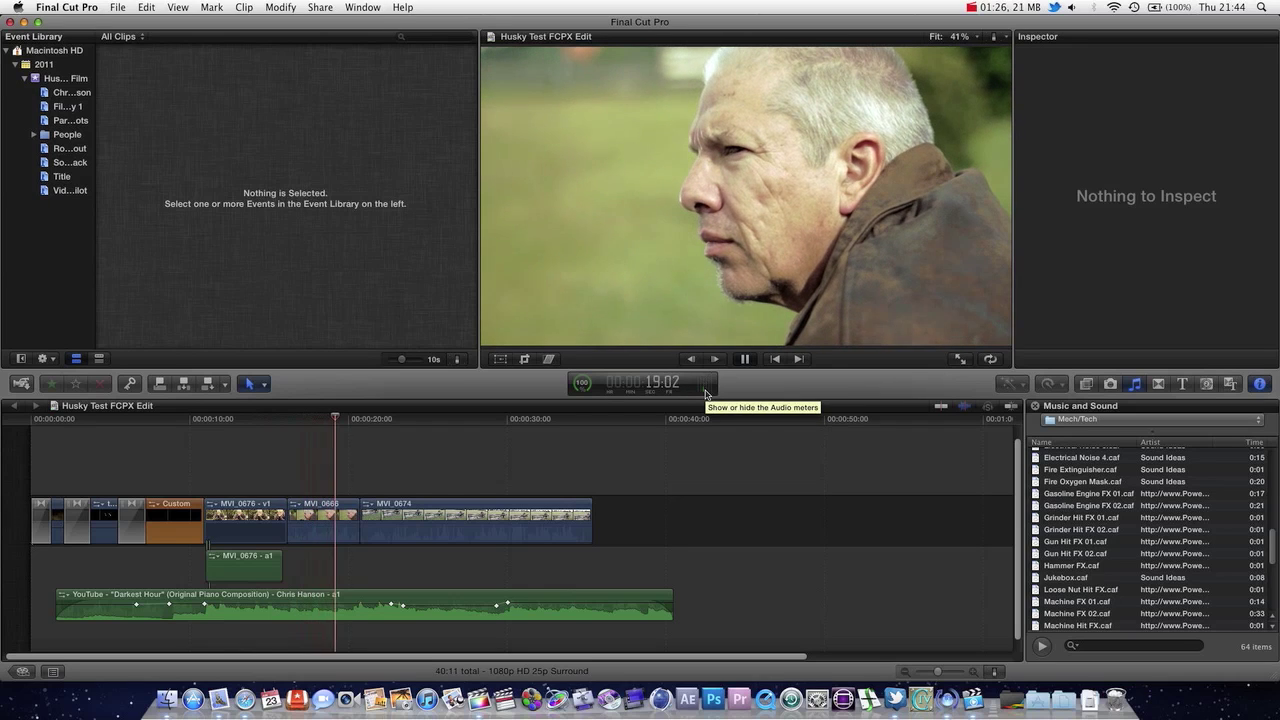
pyautogui.press('space')
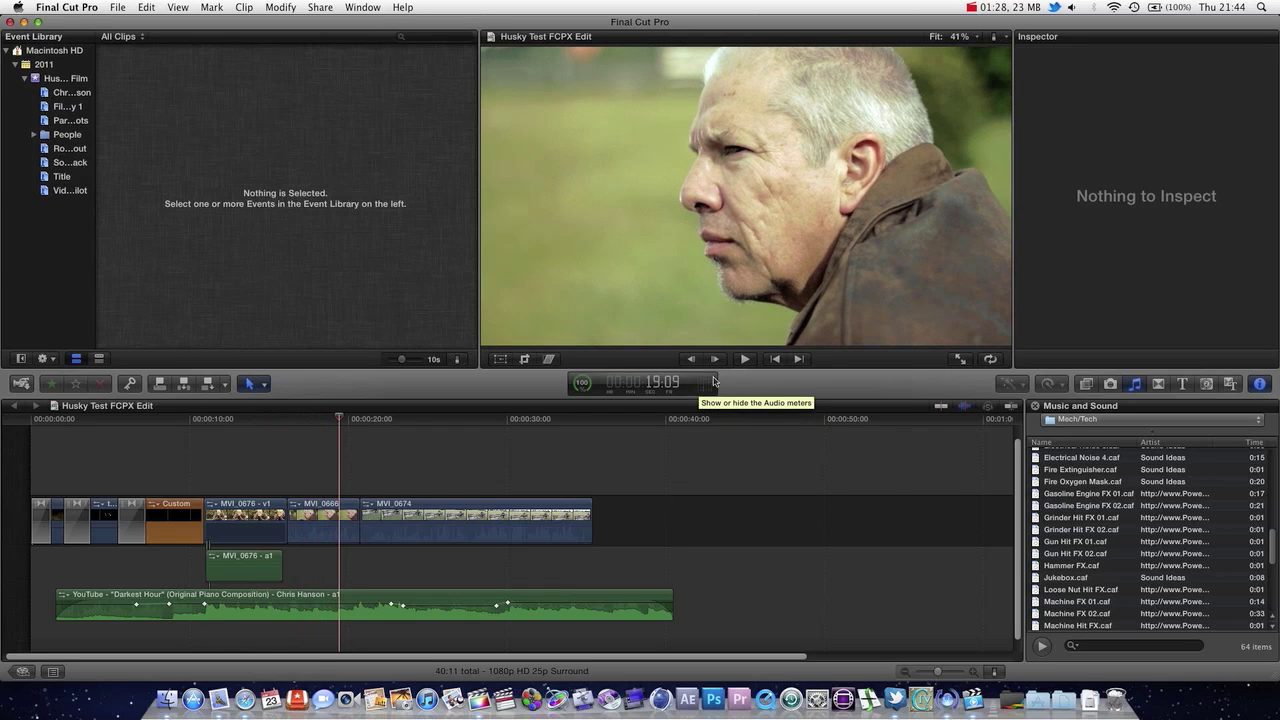
# Show the audio meters and play the edit briefly to check levels
pyautogui.click(706, 386)
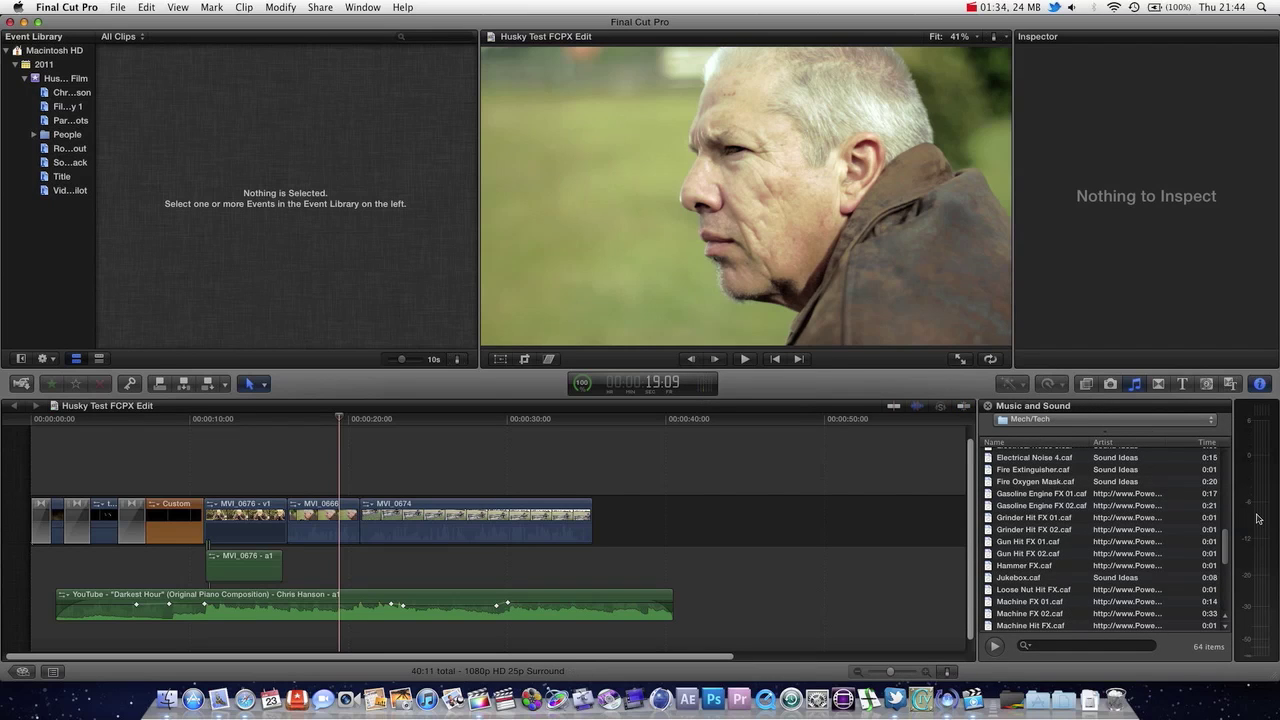
pyautogui.press('space')
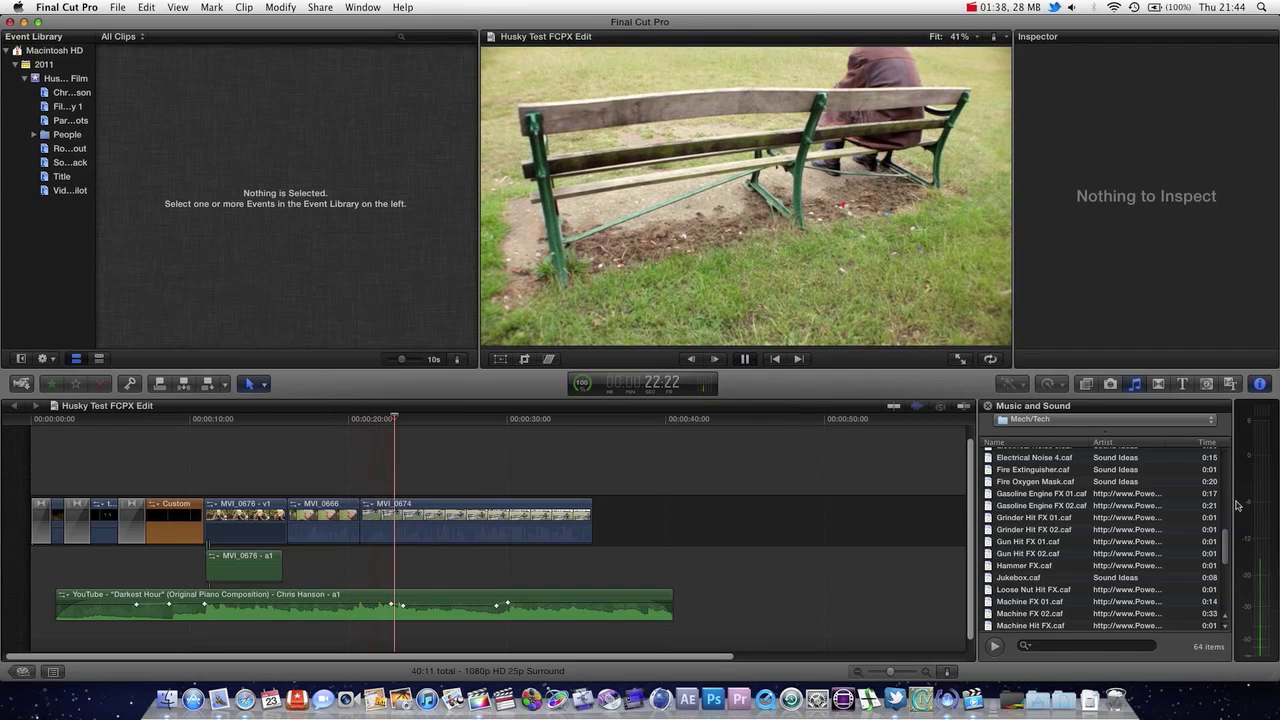
pyautogui.press('space')
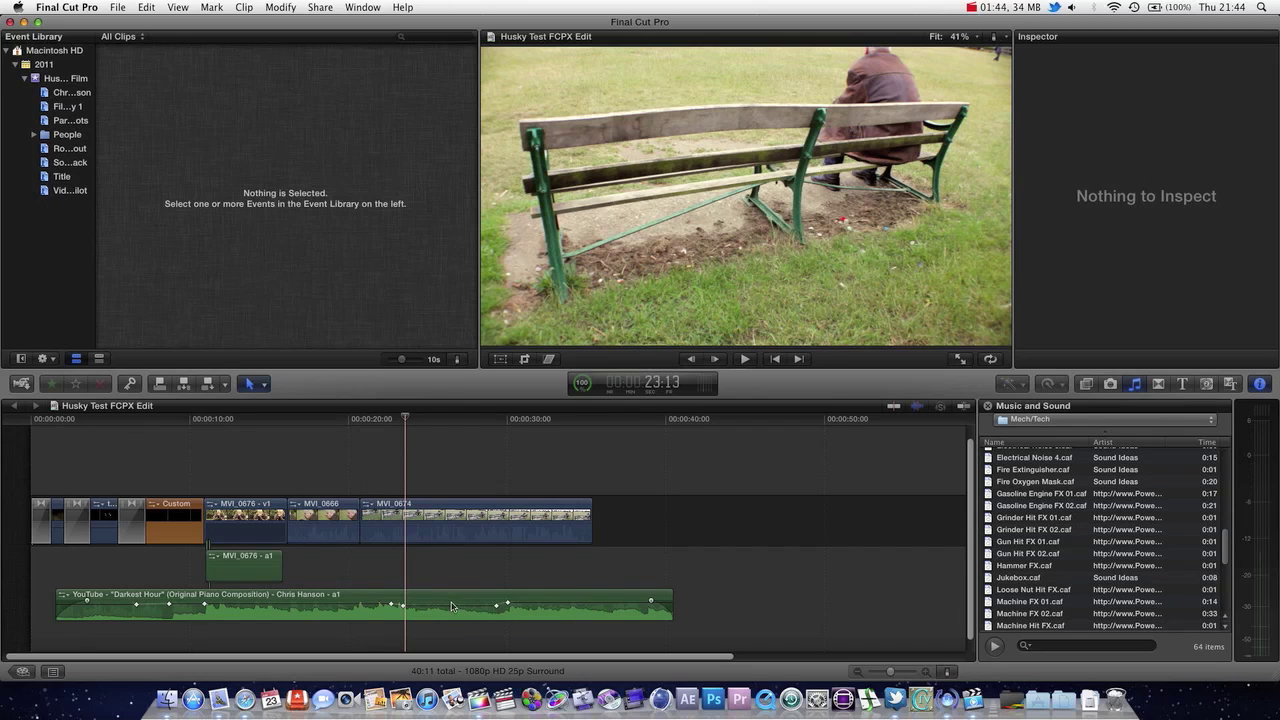
# Drag down the music clip's volume segment between its keyframes
pyautogui.click(452, 600)
pyautogui.press('space')
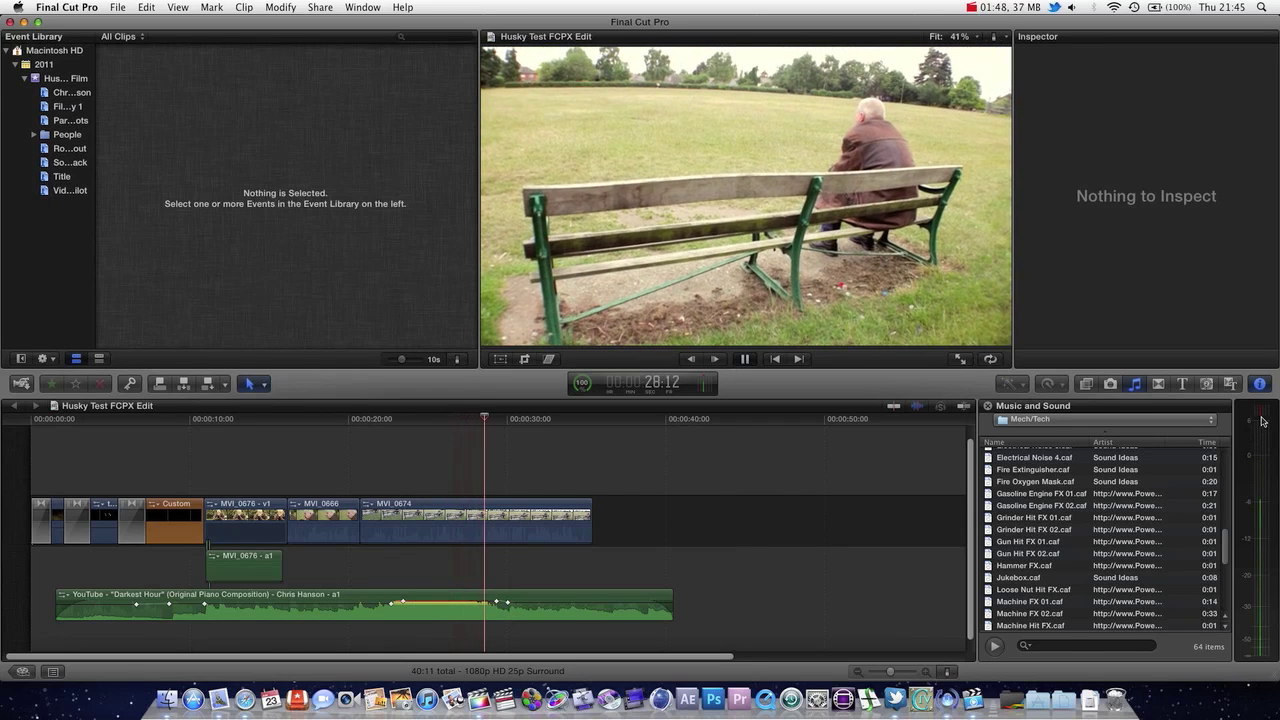
pyautogui.press('space')
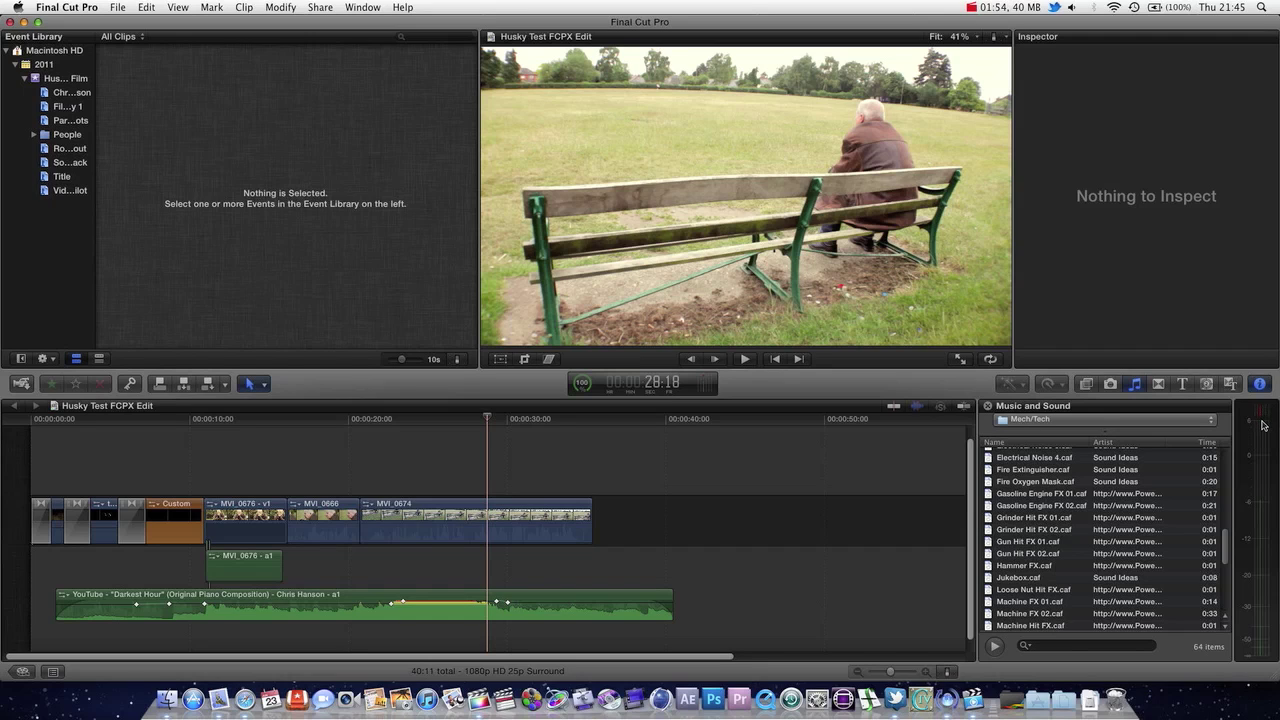
pyautogui.click(438, 604)
pyautogui.moveTo(438, 602); pyautogui.dragTo(438, 605)
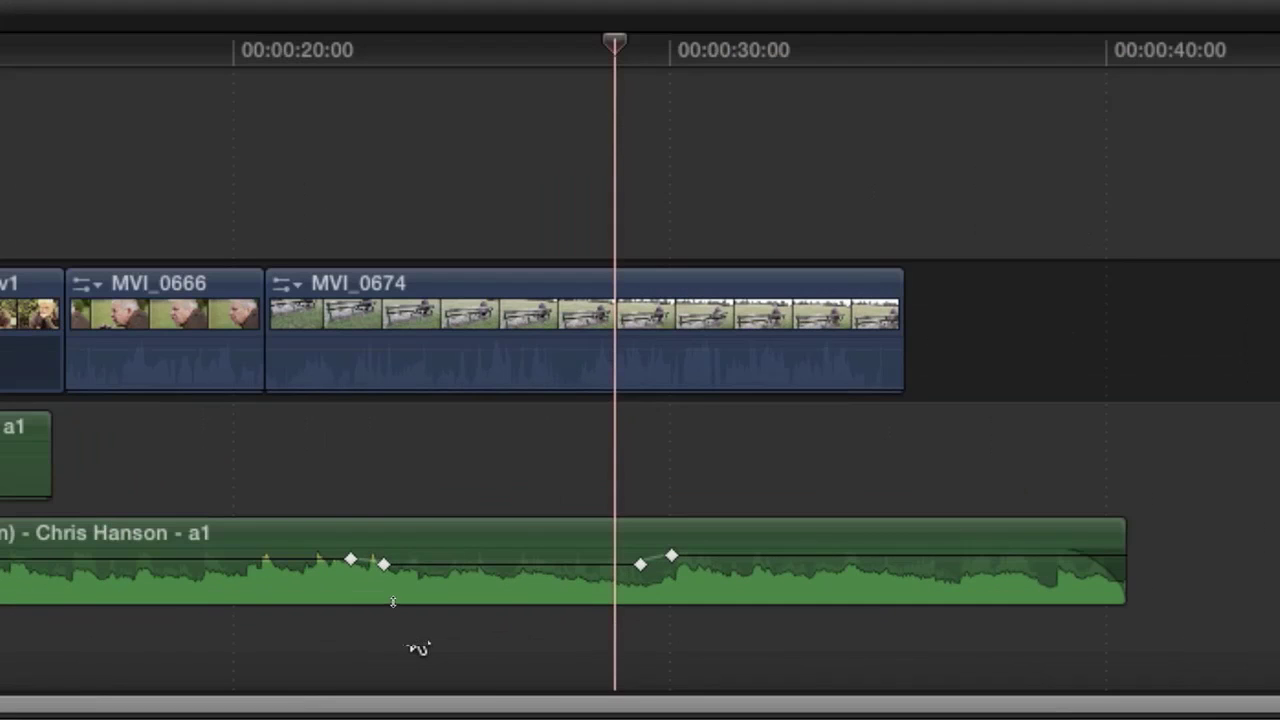
pyautogui.click(409, 619)
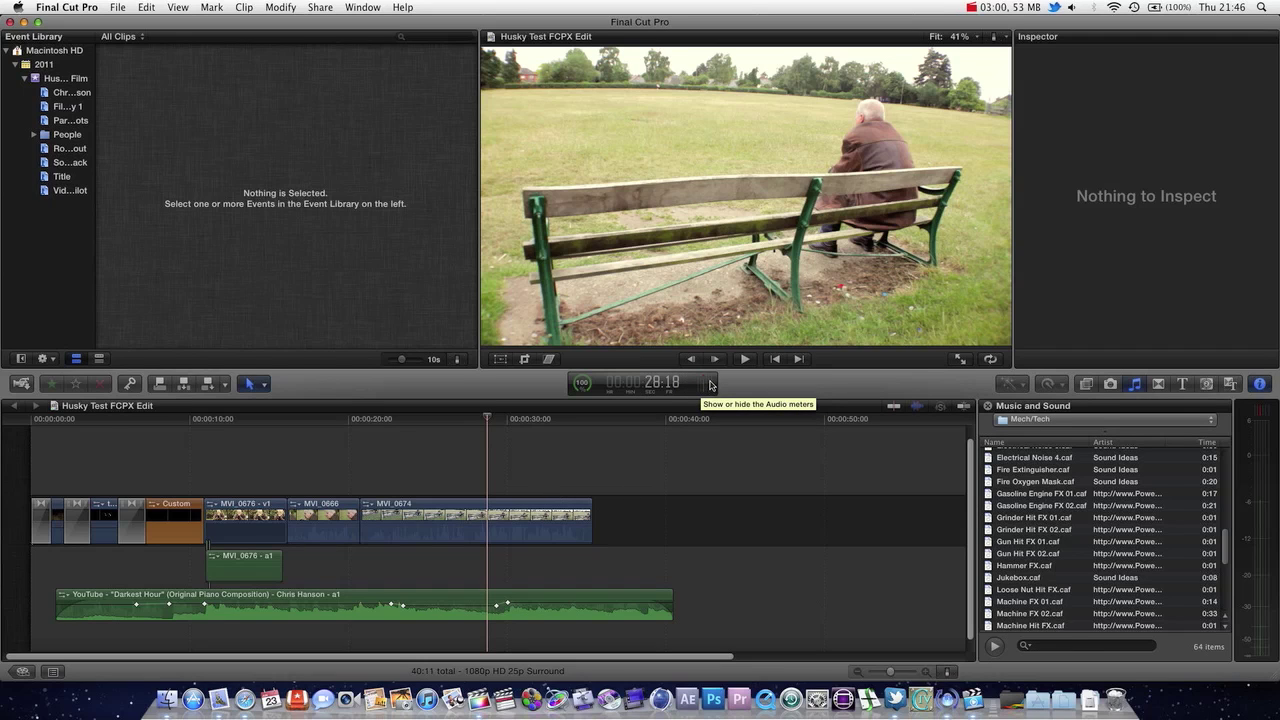
# Switch to the Project Library showing Husky Test FCPX Edit's 1920x1080, 25p, surround, 48kHz properties
pyautogui.click(23, 672)
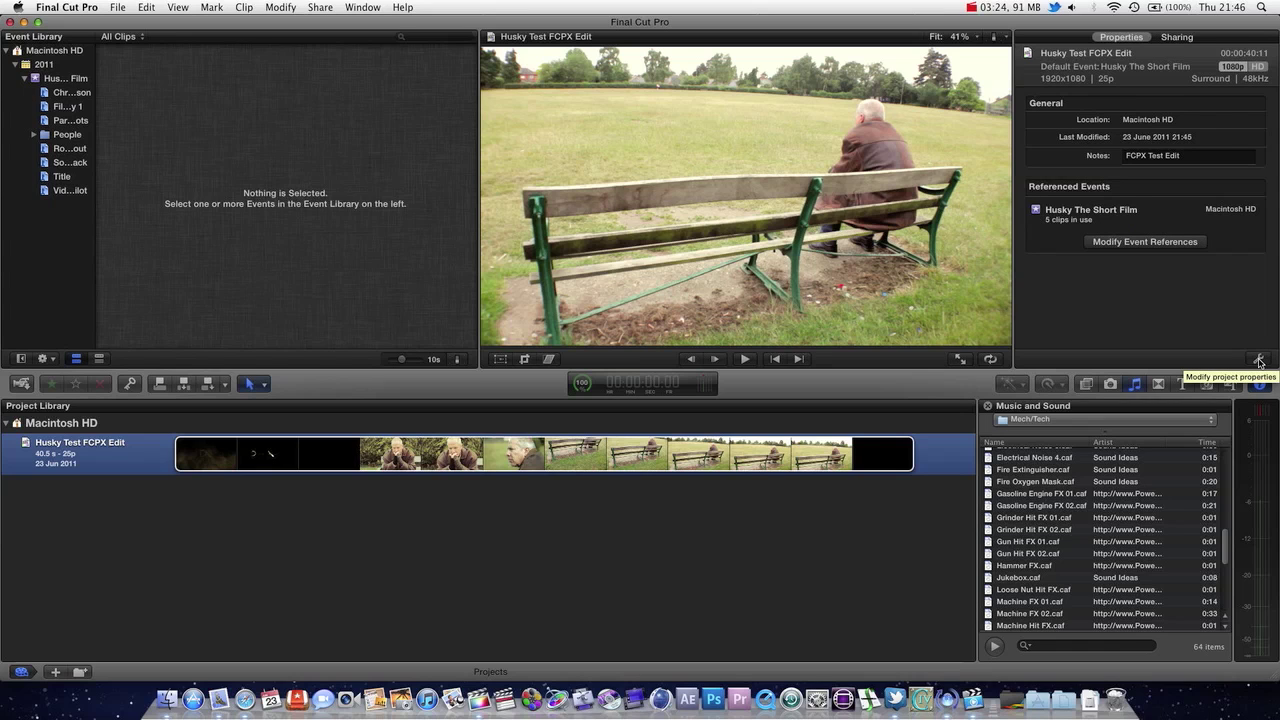
# Change Husky Test FCPX Edit's project audio channels to Stereo
pyautogui.click(1258, 360)
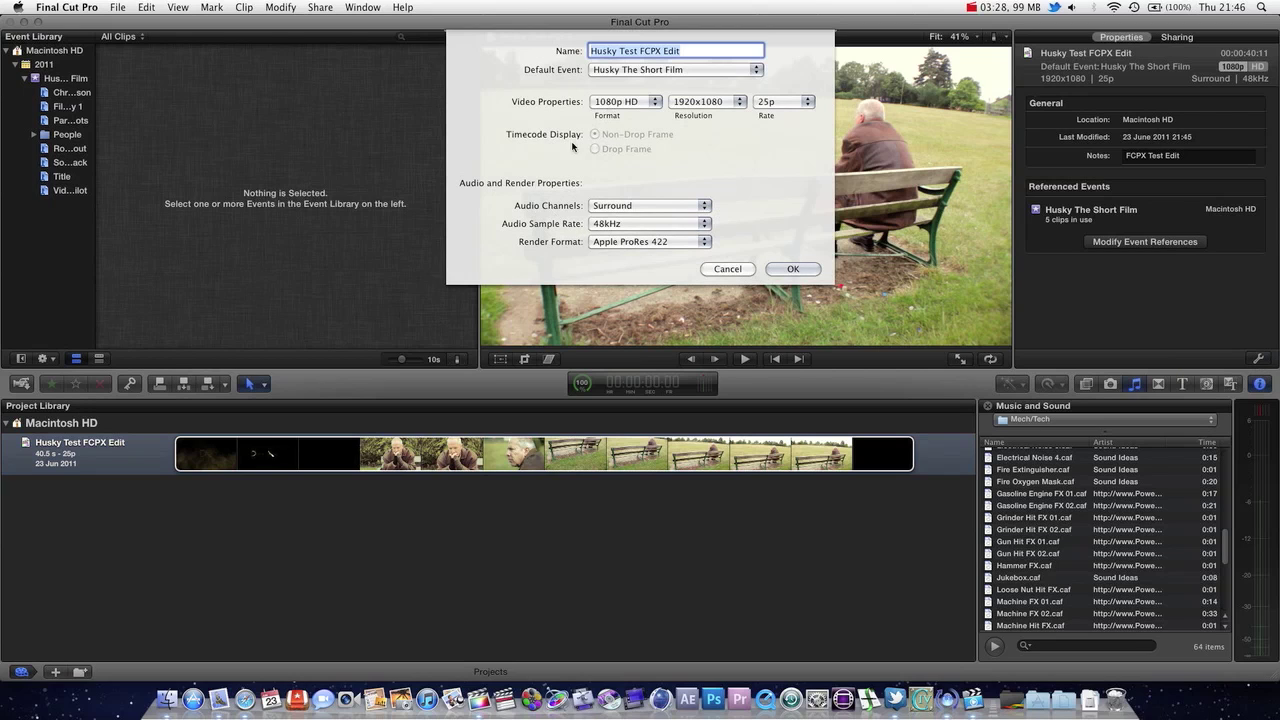
pyautogui.click(655, 206)
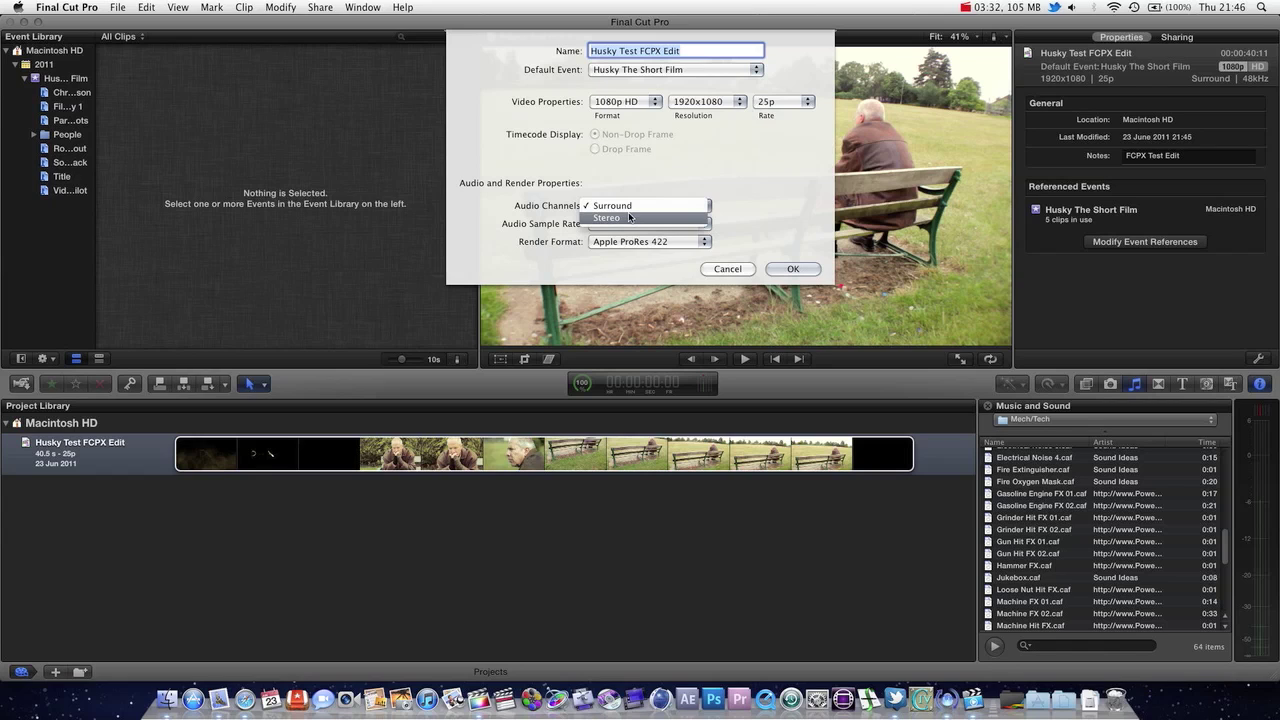
pyautogui.click(626, 218)
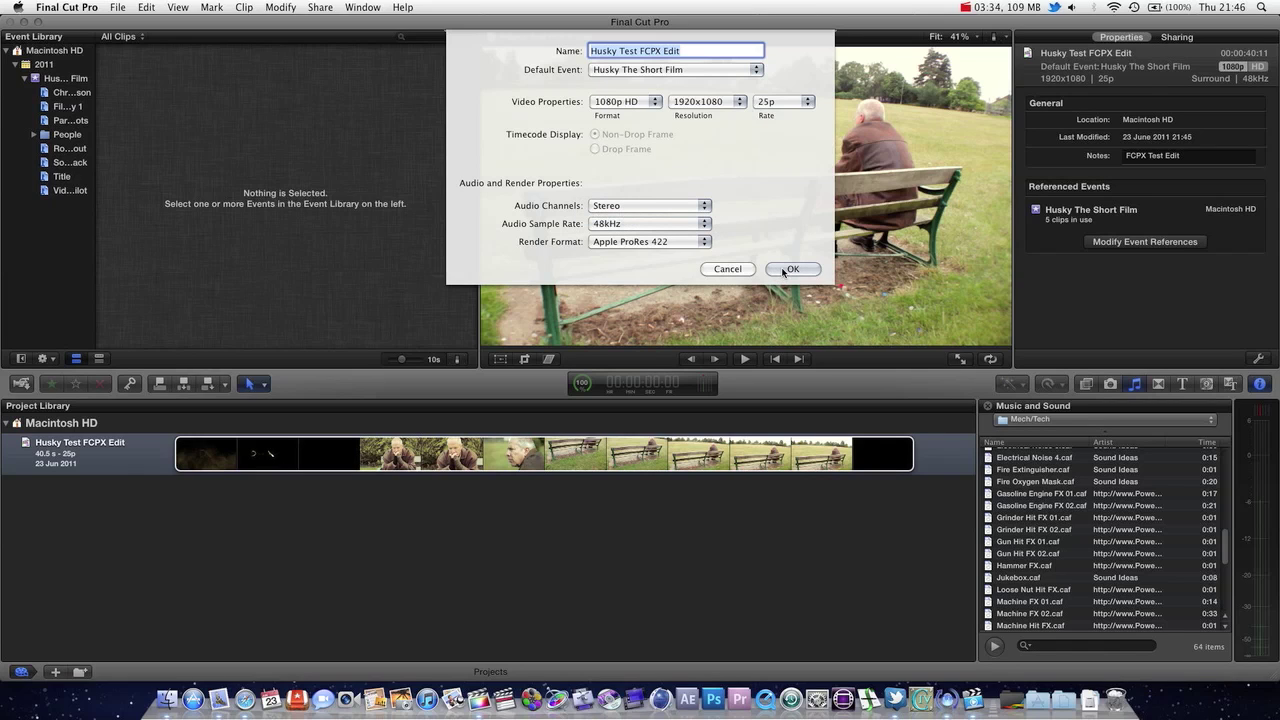
pyautogui.click(789, 269)
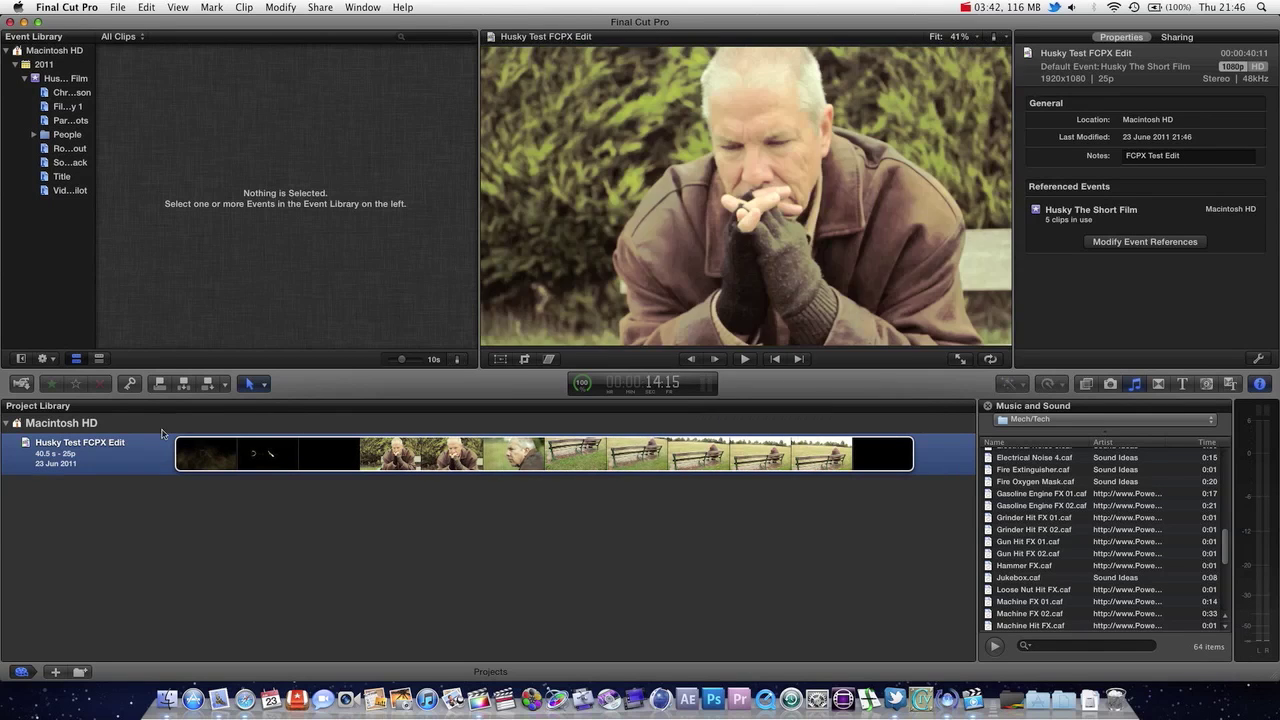
# Open Husky Test FCPX Edit, play through the edit, and return to about 17 seconds
pyautogui.doubleClick(218, 457)
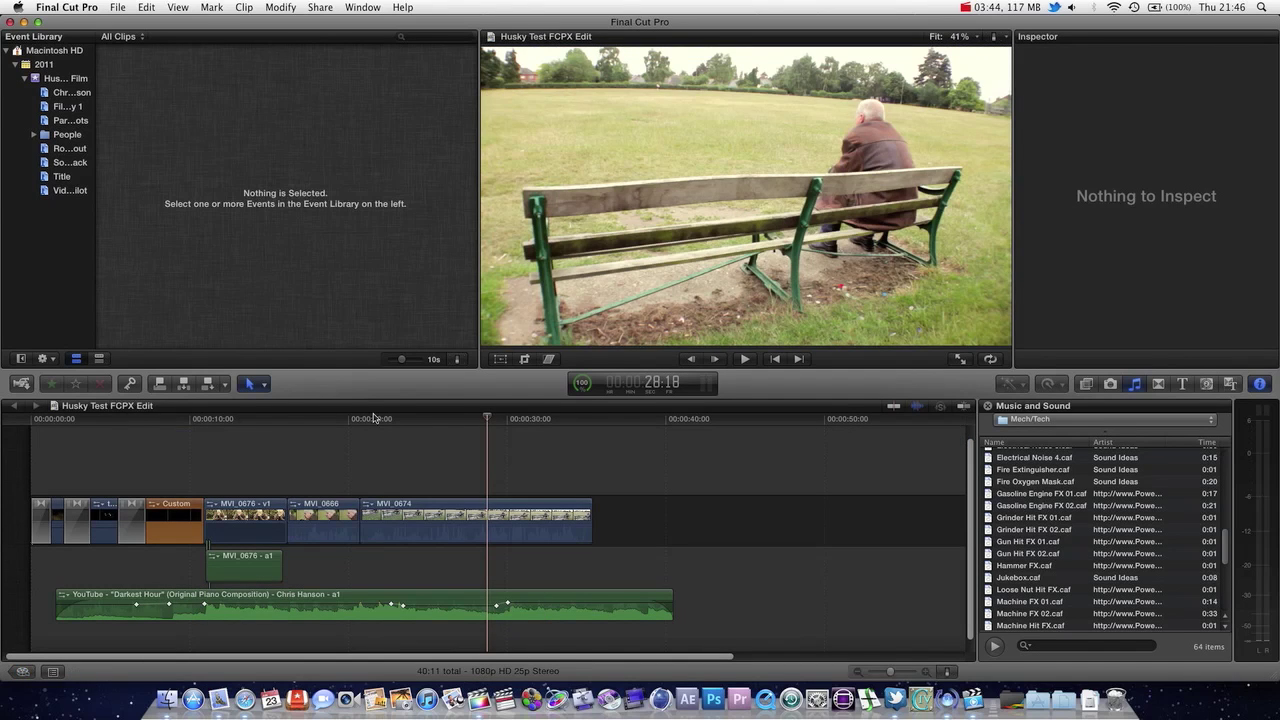
pyautogui.moveTo(375, 418); pyautogui.dragTo(278, 418)
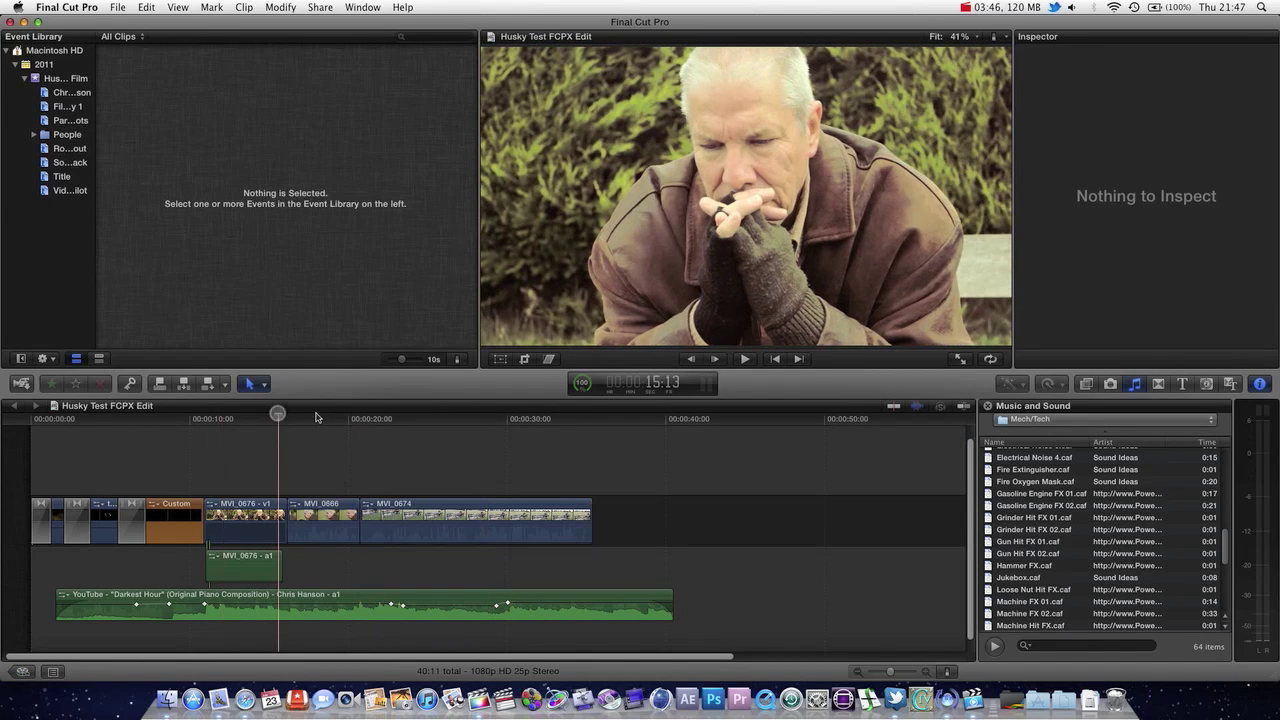
pyautogui.press('space')
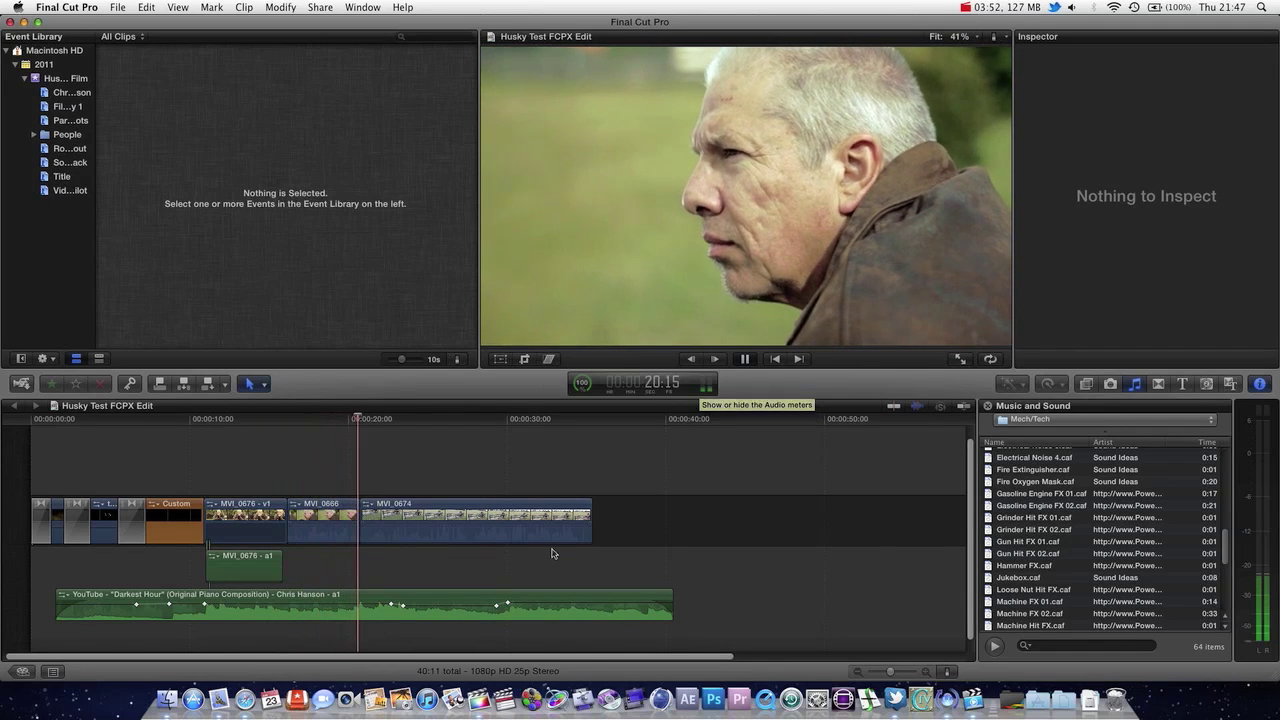
pyautogui.press('space')
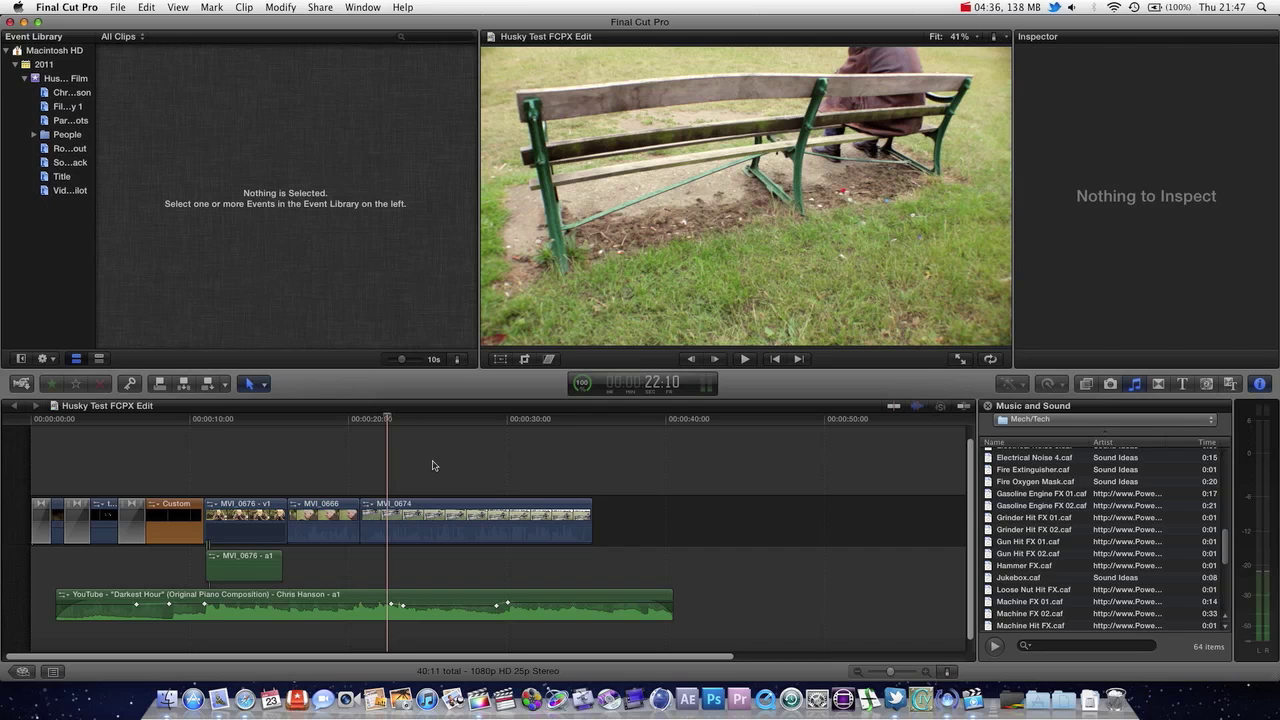
pyautogui.moveTo(378, 423); pyautogui.dragTo(307, 430)
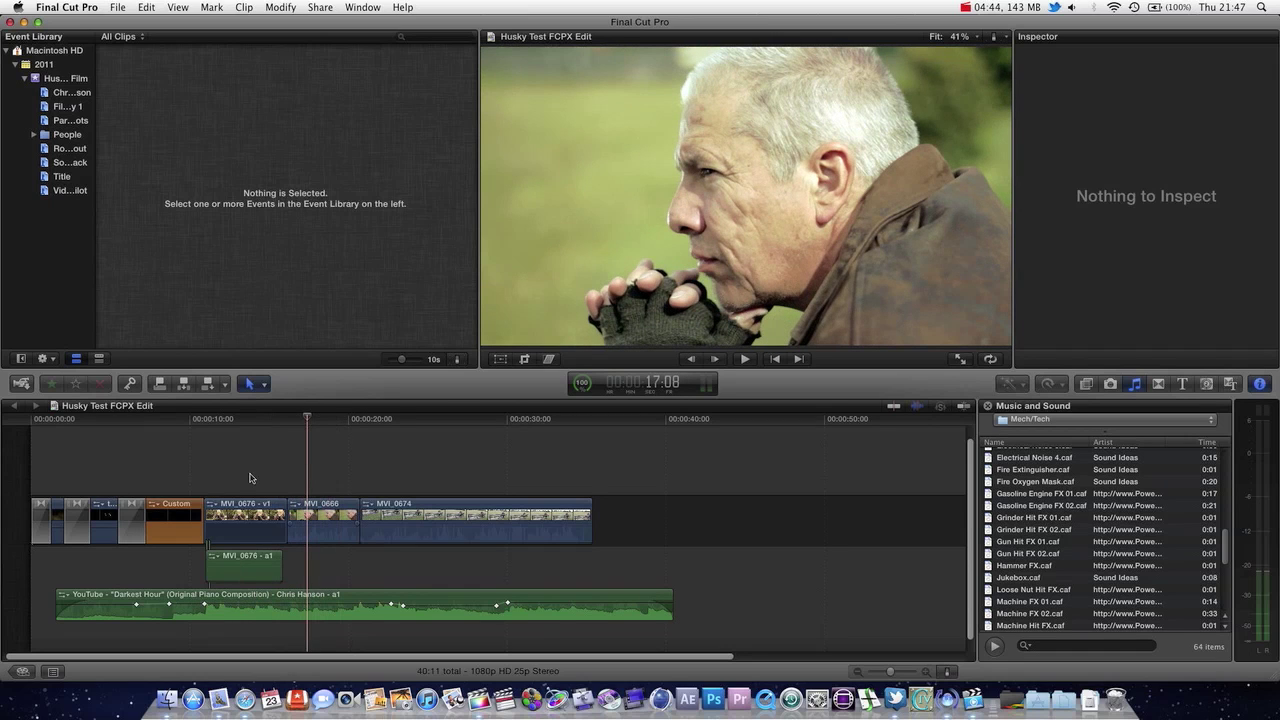
# Add several volume keyframes to the Darkest Hour music clip and lower the level between them
pyautogui.click(431, 608)
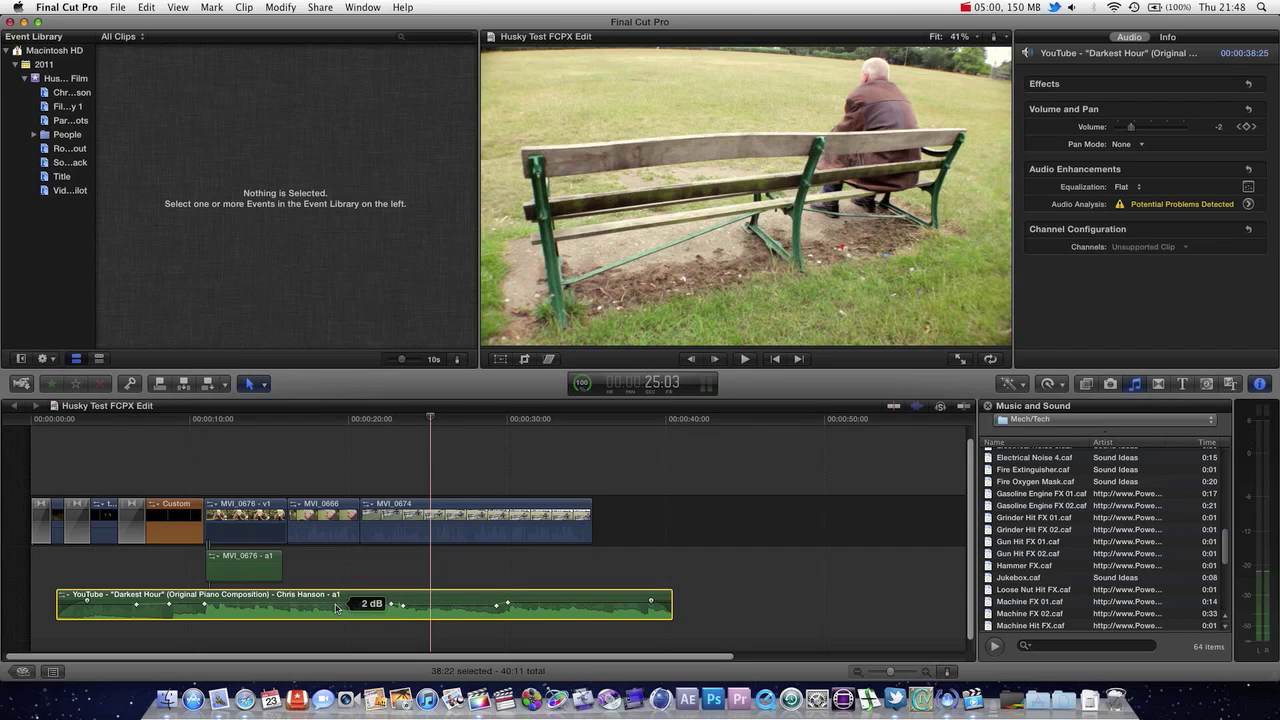
pyautogui.keyDown('alt'); pyautogui.click(337, 608); pyautogui.keyUp('alt')
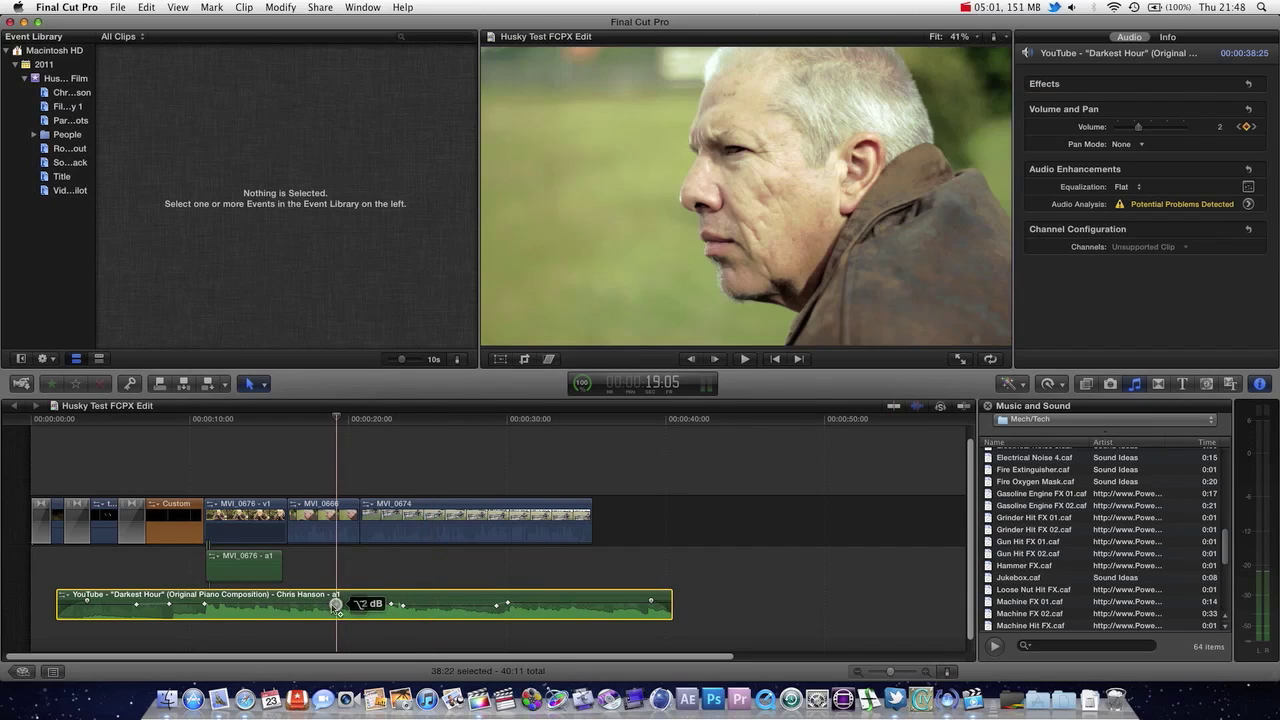
pyautogui.keyDown('alt'); pyautogui.click(262, 608); pyautogui.keyUp('alt')
pyautogui.keyDown('alt'); pyautogui.click(285, 606); pyautogui.keyUp('alt')
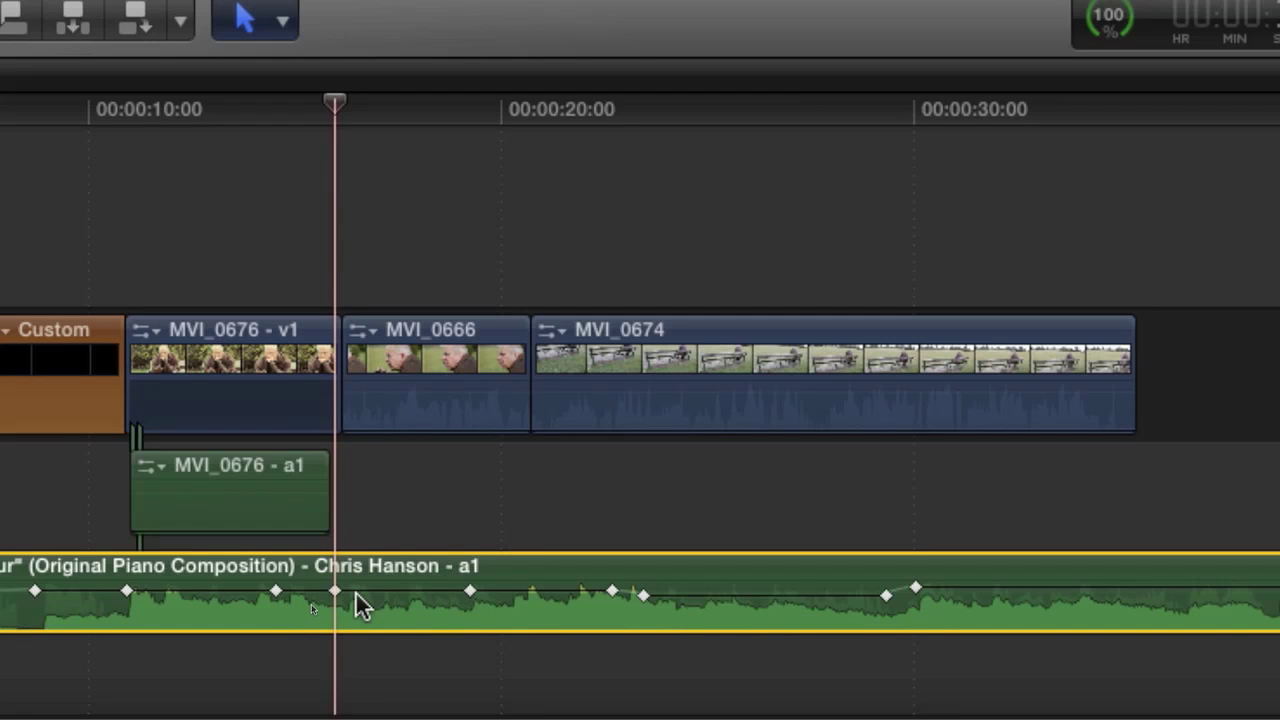
pyautogui.moveTo(403, 594); pyautogui.dragTo(403, 600)
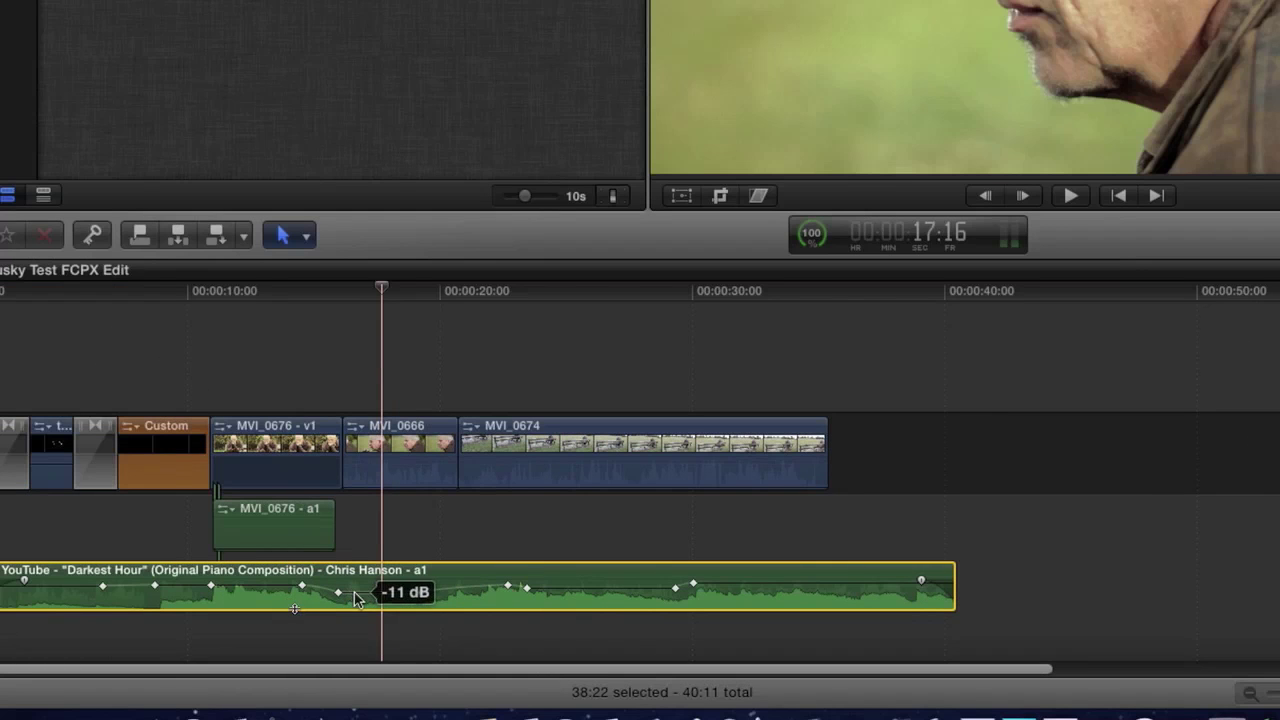
pyautogui.keyDown('alt'); pyautogui.click(420, 585); pyautogui.keyUp('alt')
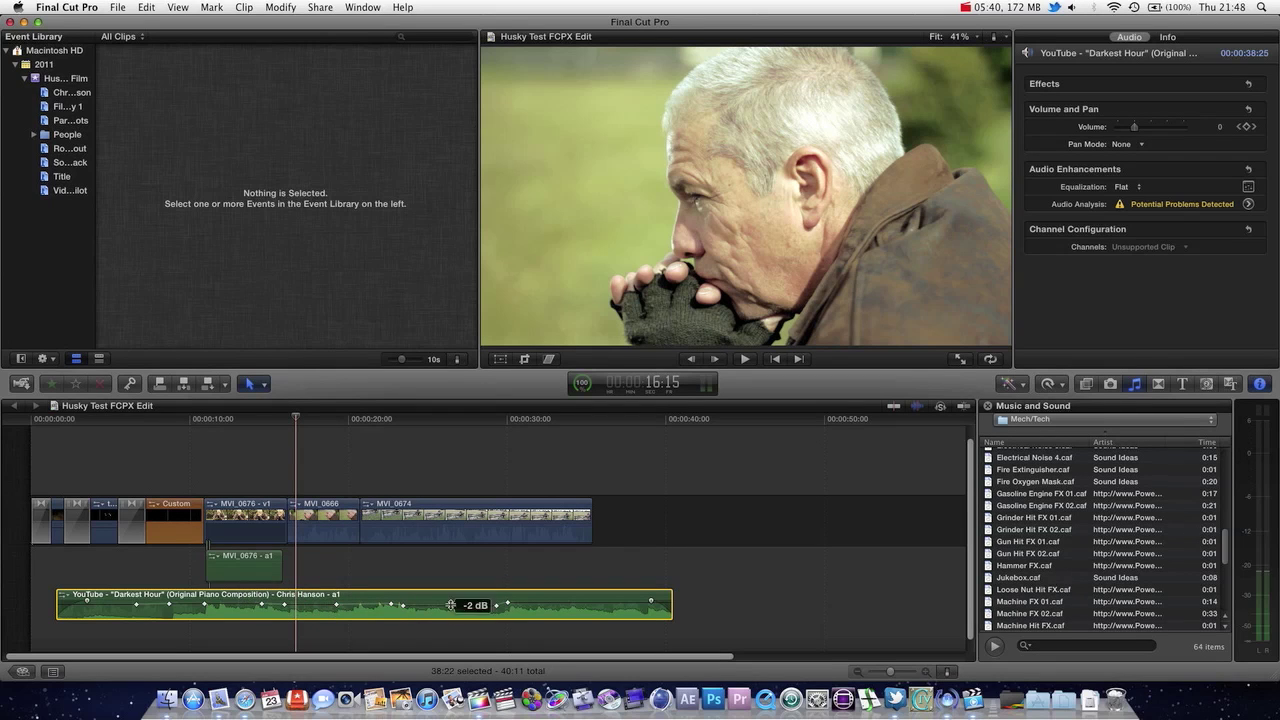
# Undo the 8 dB overshoot and settle the music's 30-second keyframe near -2 dB
pyautogui.click(508, 603)
pyautogui.moveTo(508, 603); pyautogui.dragTo(512, 598)
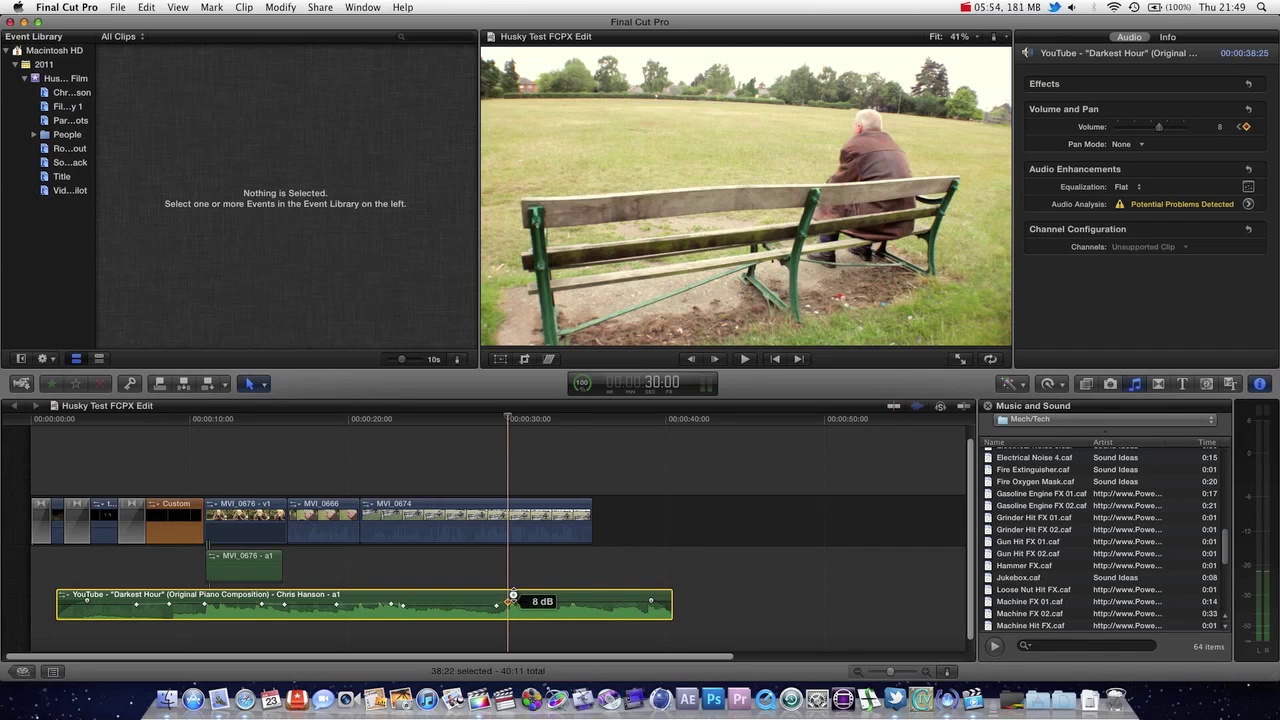
pyautogui.press('super+z')
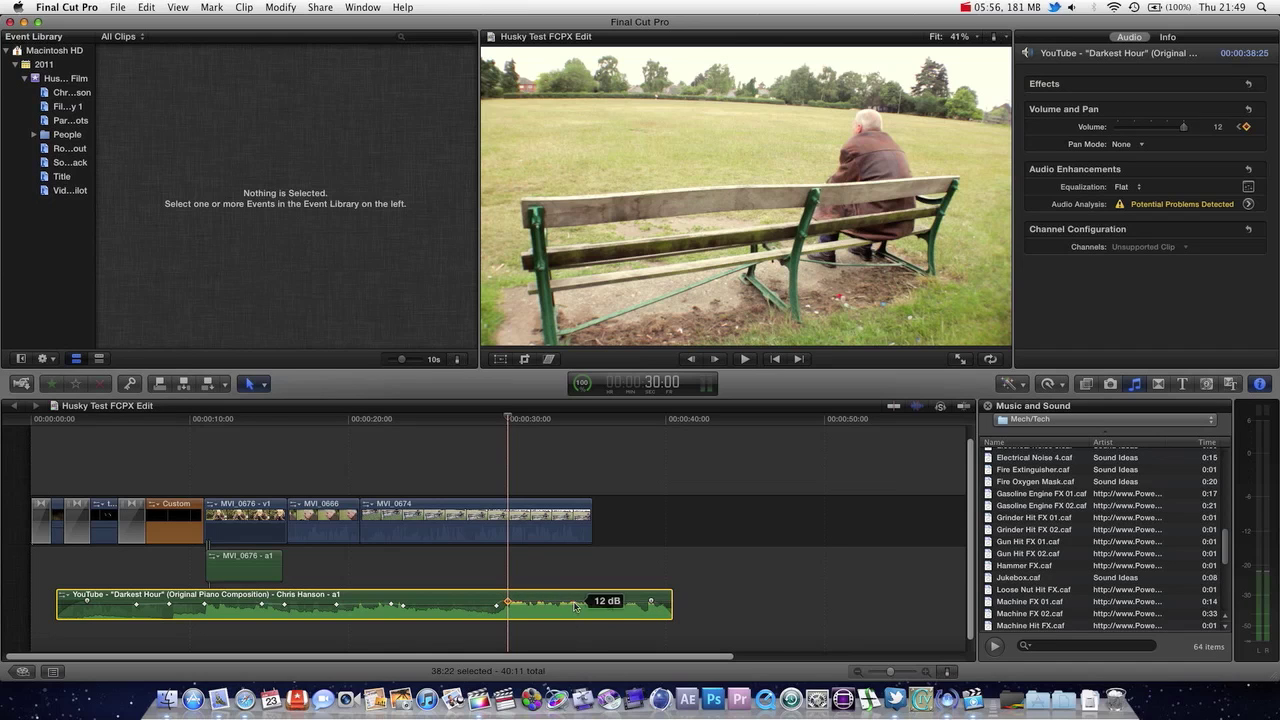
pyautogui.click(510, 602)
pyautogui.moveTo(510, 602); pyautogui.dragTo(509, 602)
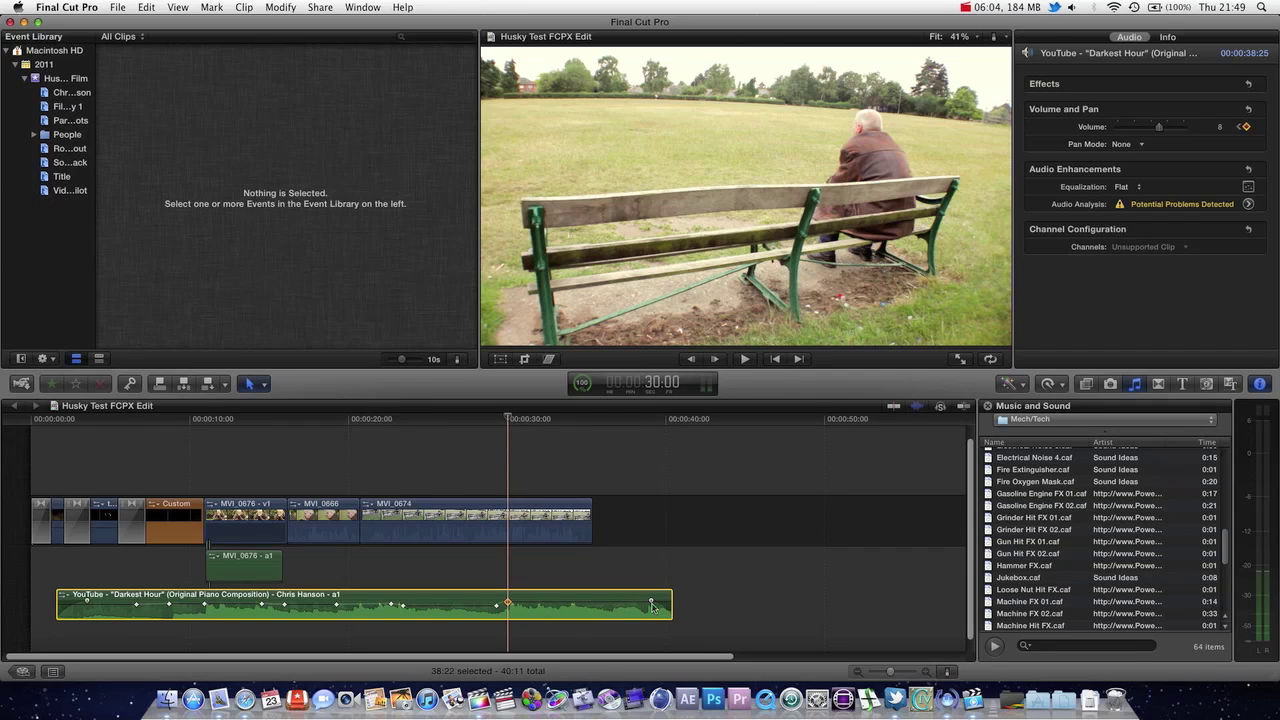
pyautogui.moveTo(508, 602); pyautogui.dragTo(508, 607)
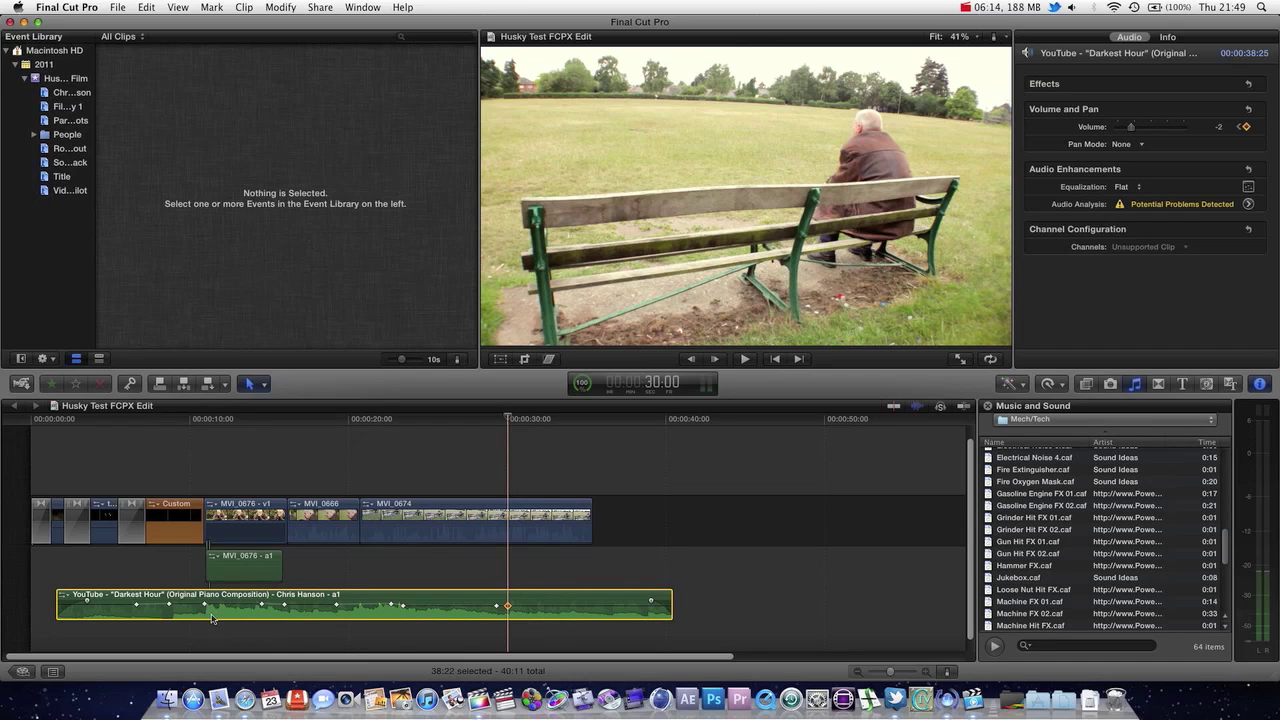
pyautogui.click(191, 420)
pyautogui.press('XF86AudioRaiseVolume')
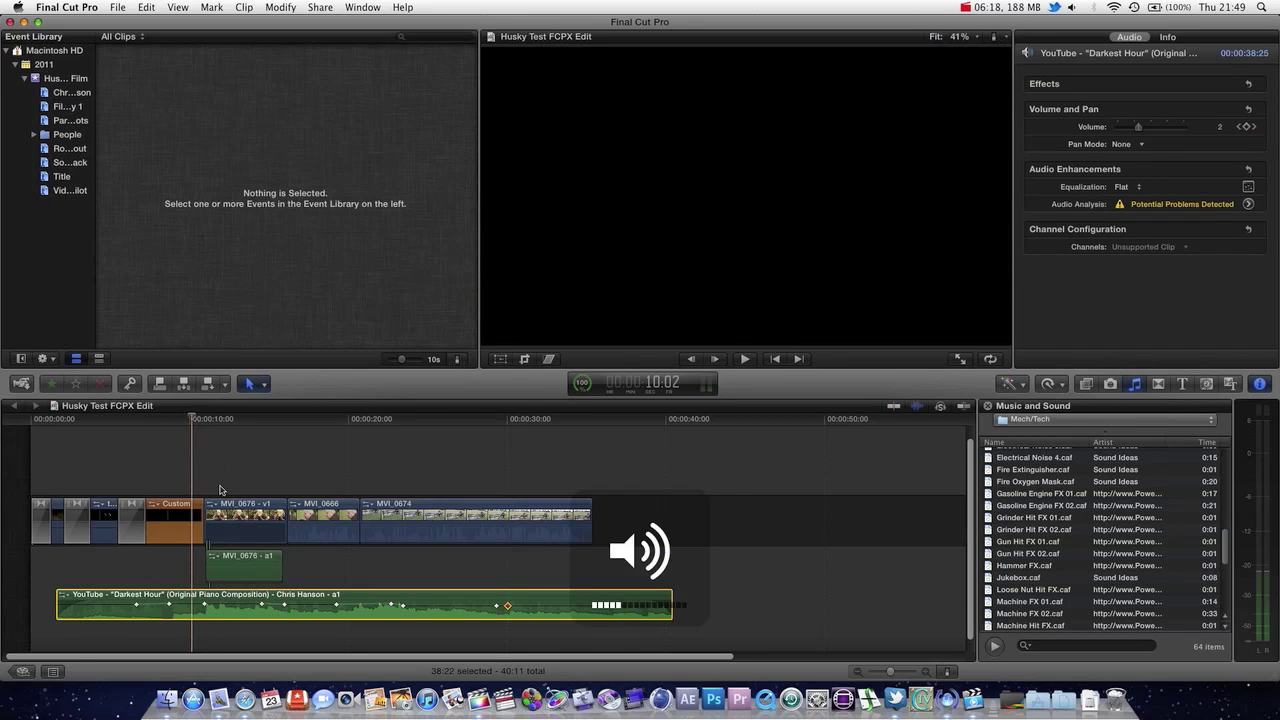
pyautogui.press('space')
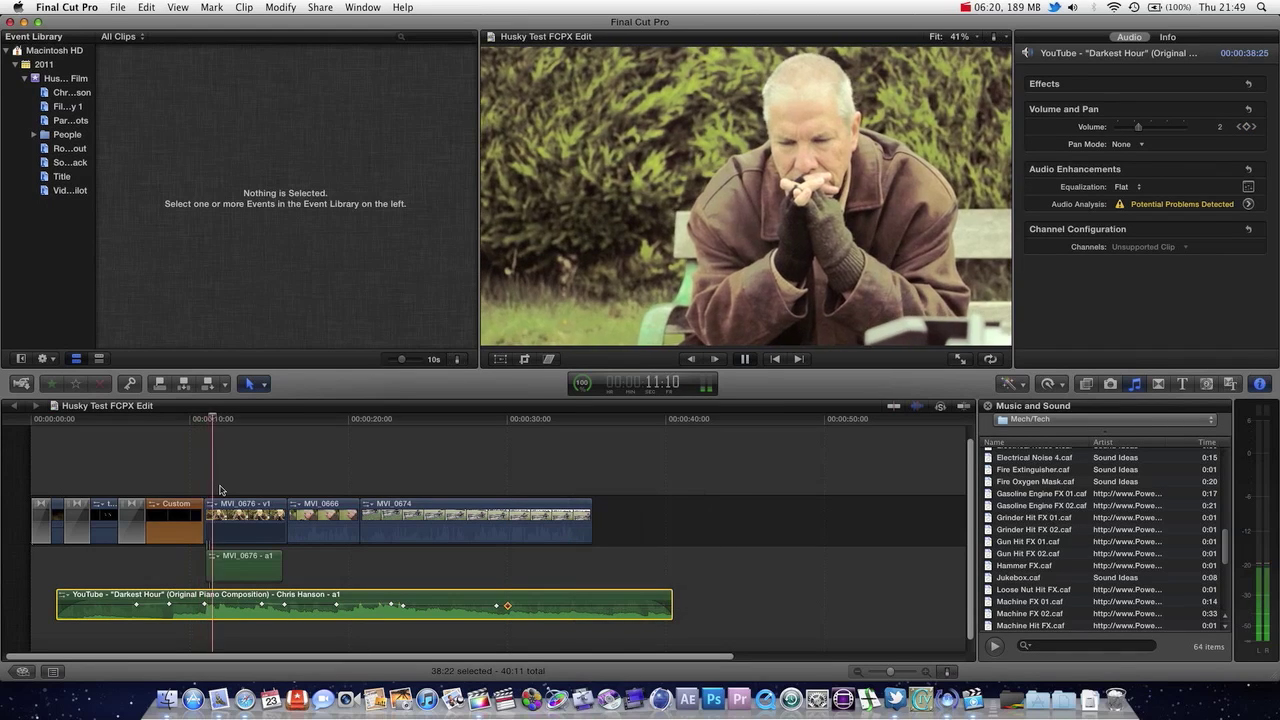
pyautogui.press('space')
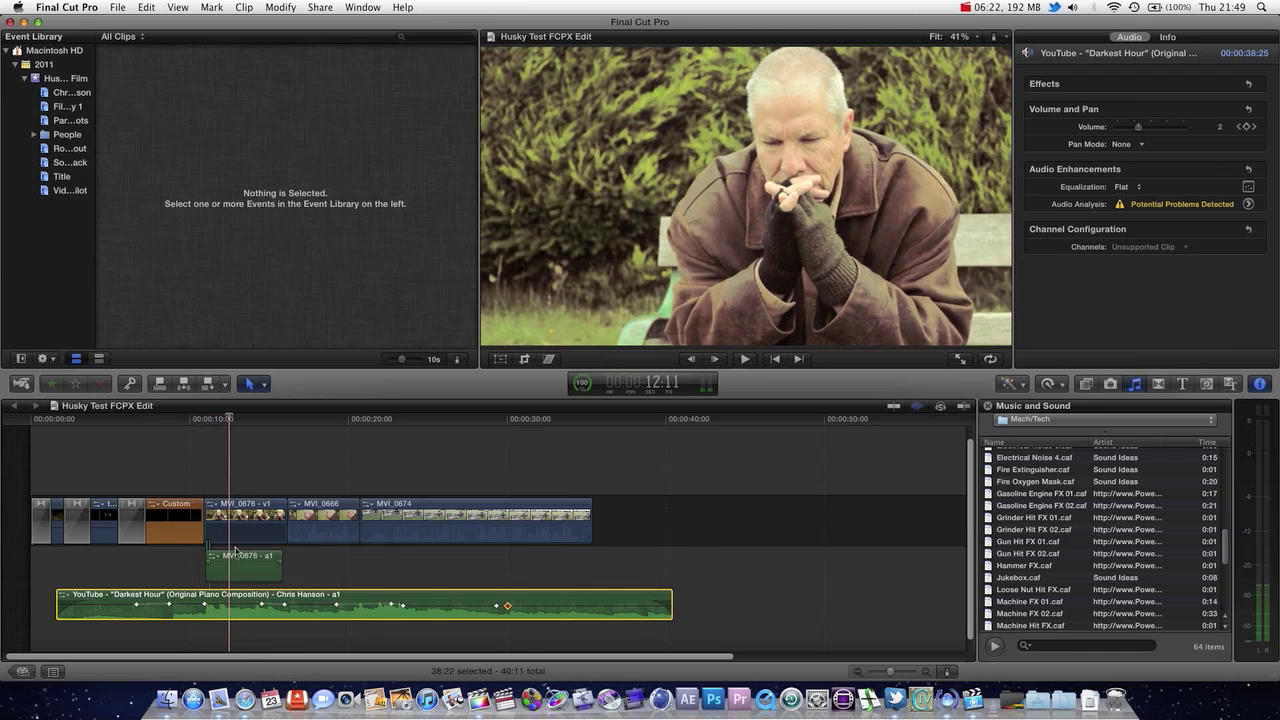
pyautogui.click(206, 606)
# Expand MVI_0674's audio and extend it before and beyond its video
pyautogui.click(436, 538)
pyautogui.doubleClick(436, 538)
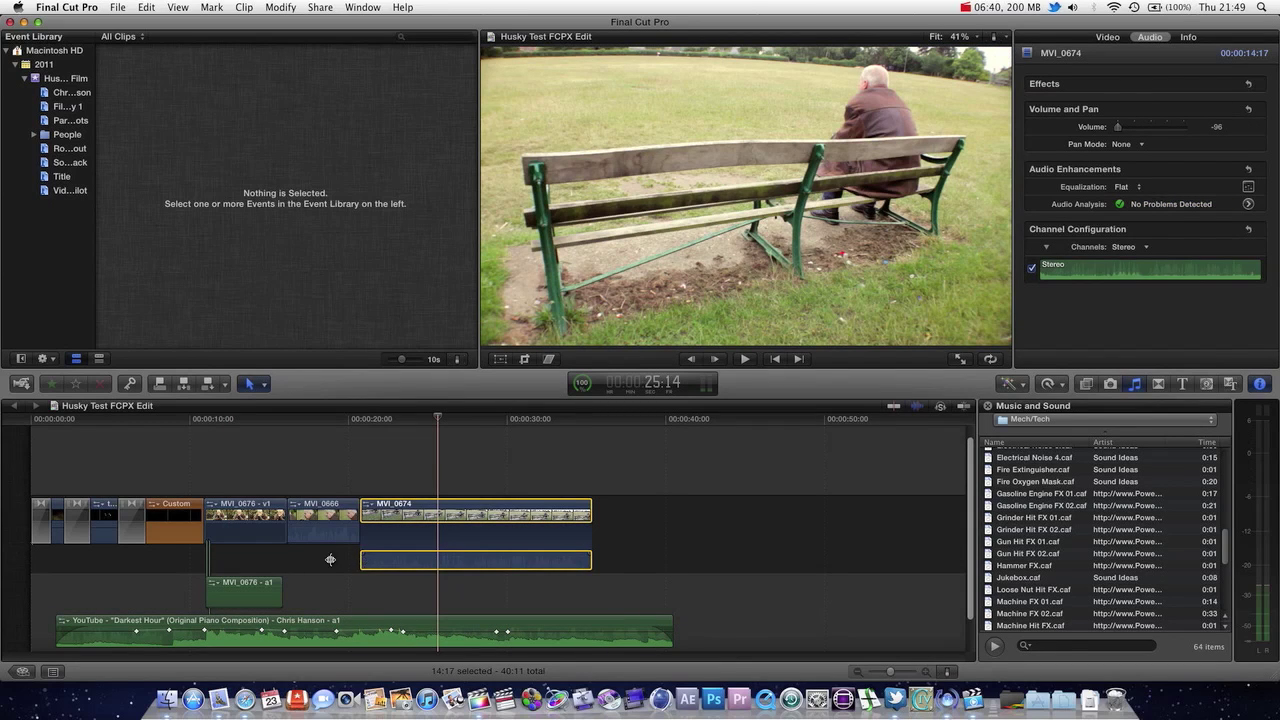
pyautogui.moveTo(330, 559)
pyautogui.mouseDown()
pyautogui.moveTo(286, 557)
pyautogui.moveTo(310, 558)
pyautogui.mouseUp()
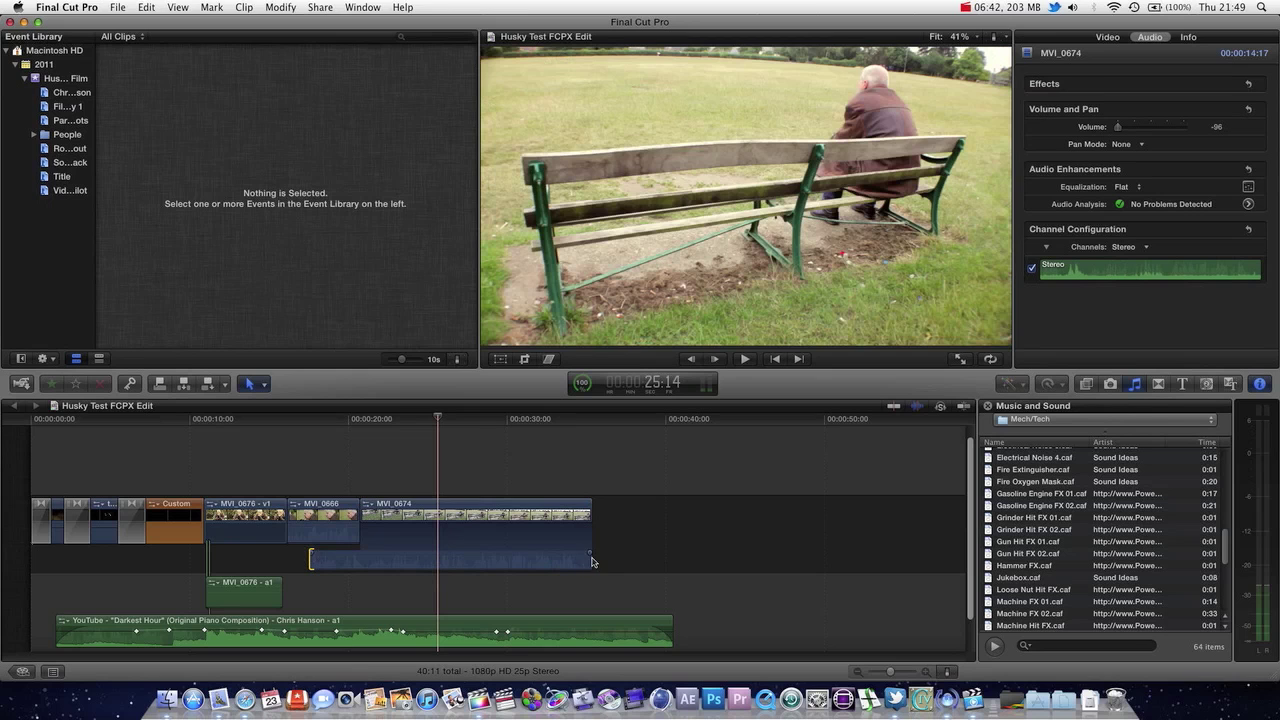
pyautogui.moveTo(592, 562); pyautogui.dragTo(644, 558)
pyautogui.doubleClick(521, 570)
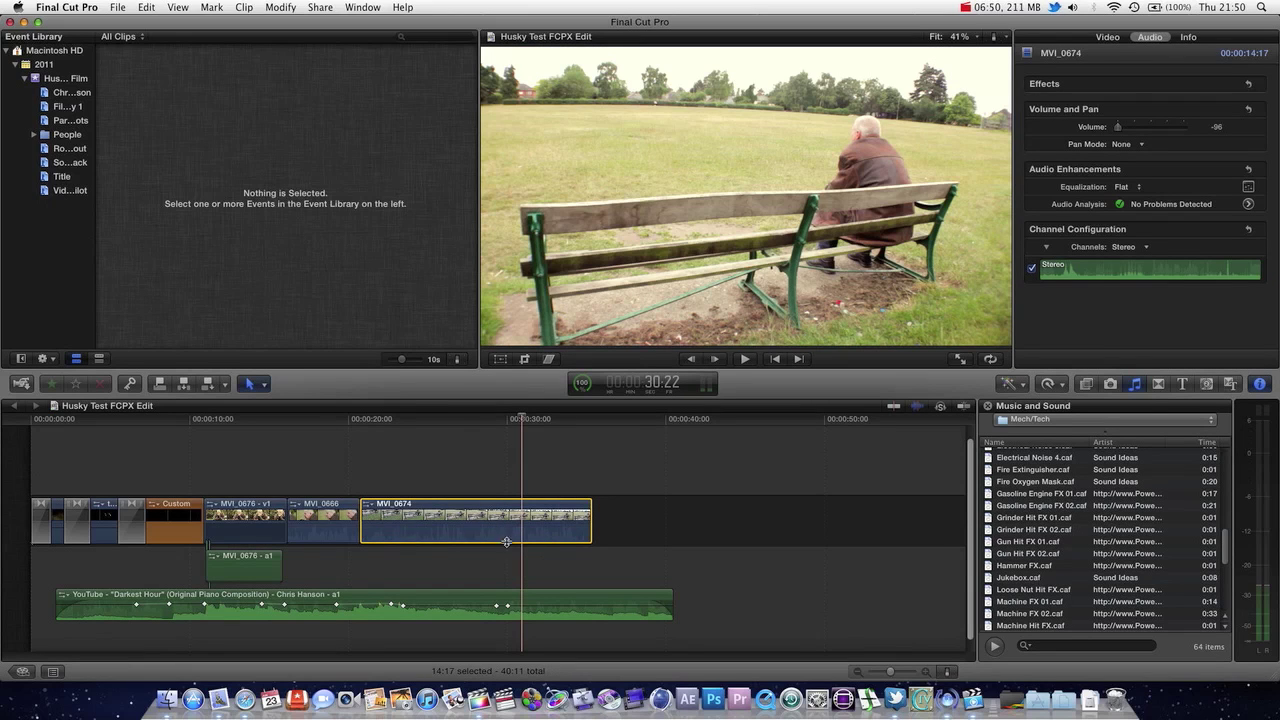
# Fade MVI_0674's audio out at its end and in at its start, then play the overlap
pyautogui.doubleClick(463, 539)
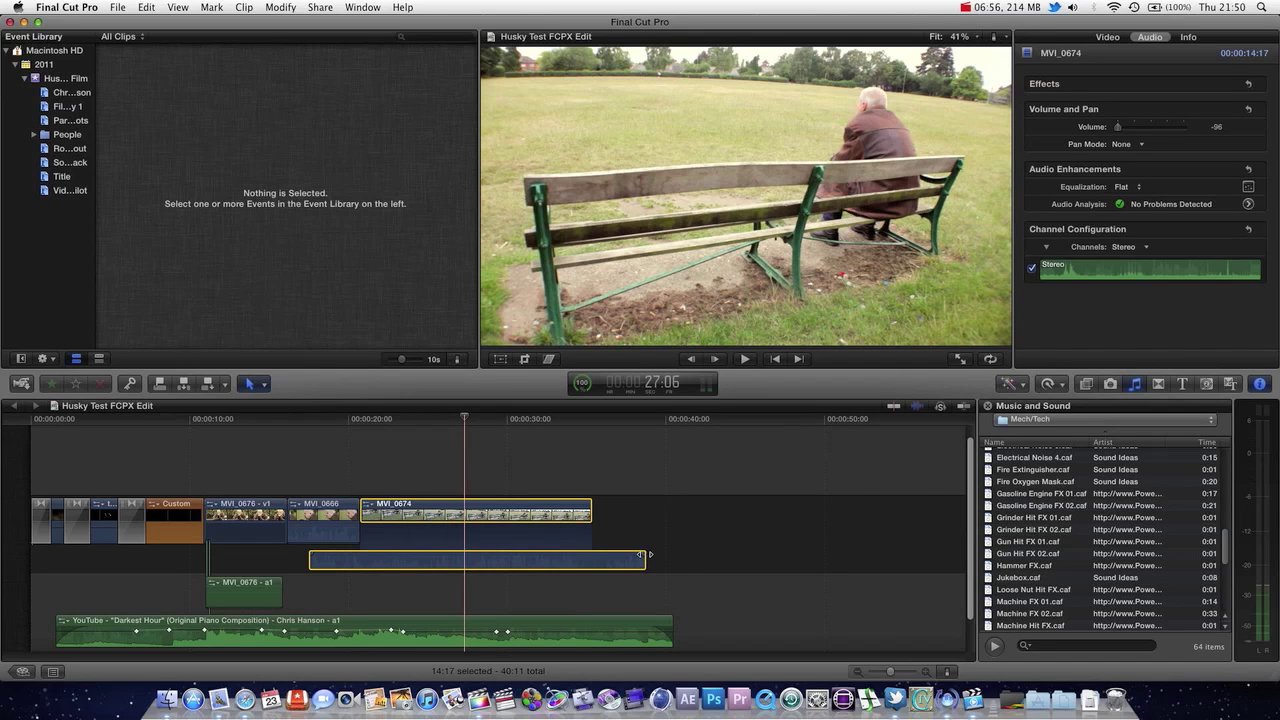
pyautogui.moveTo(640, 554); pyautogui.dragTo(587, 554)
pyautogui.moveTo(319, 554); pyautogui.dragTo(330, 552)
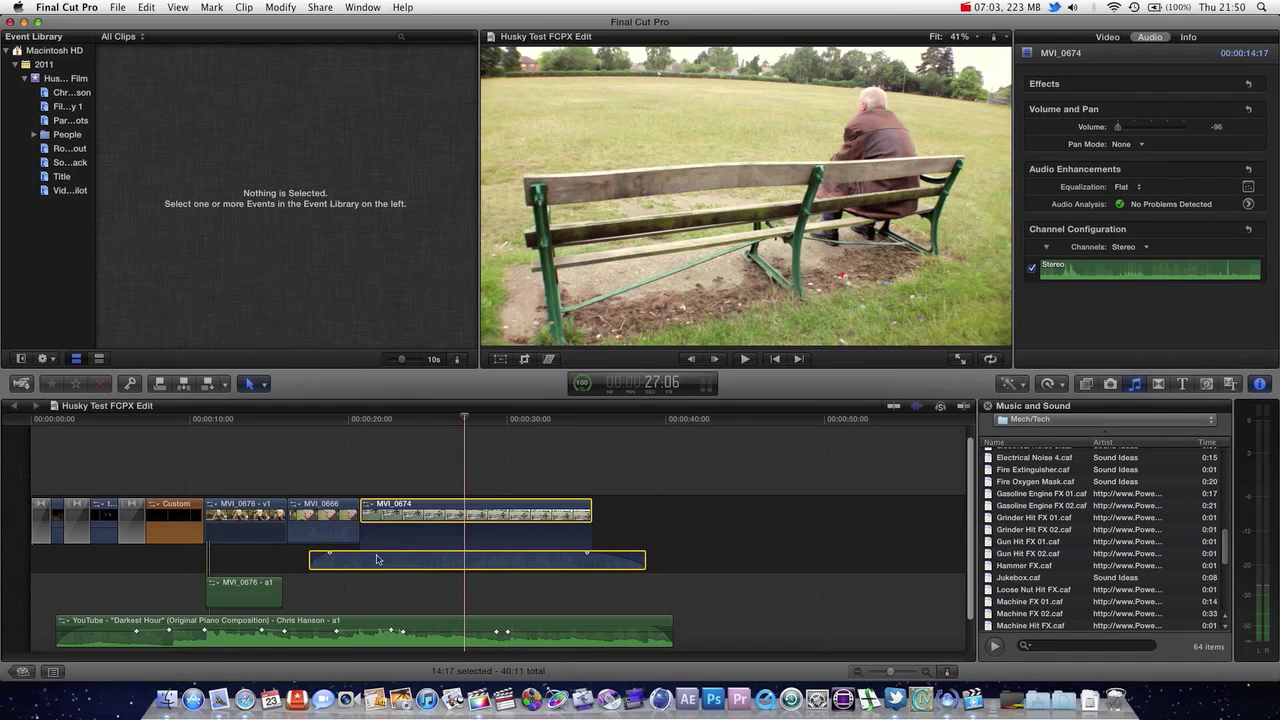
pyautogui.click(328, 431)
pyautogui.press('space')
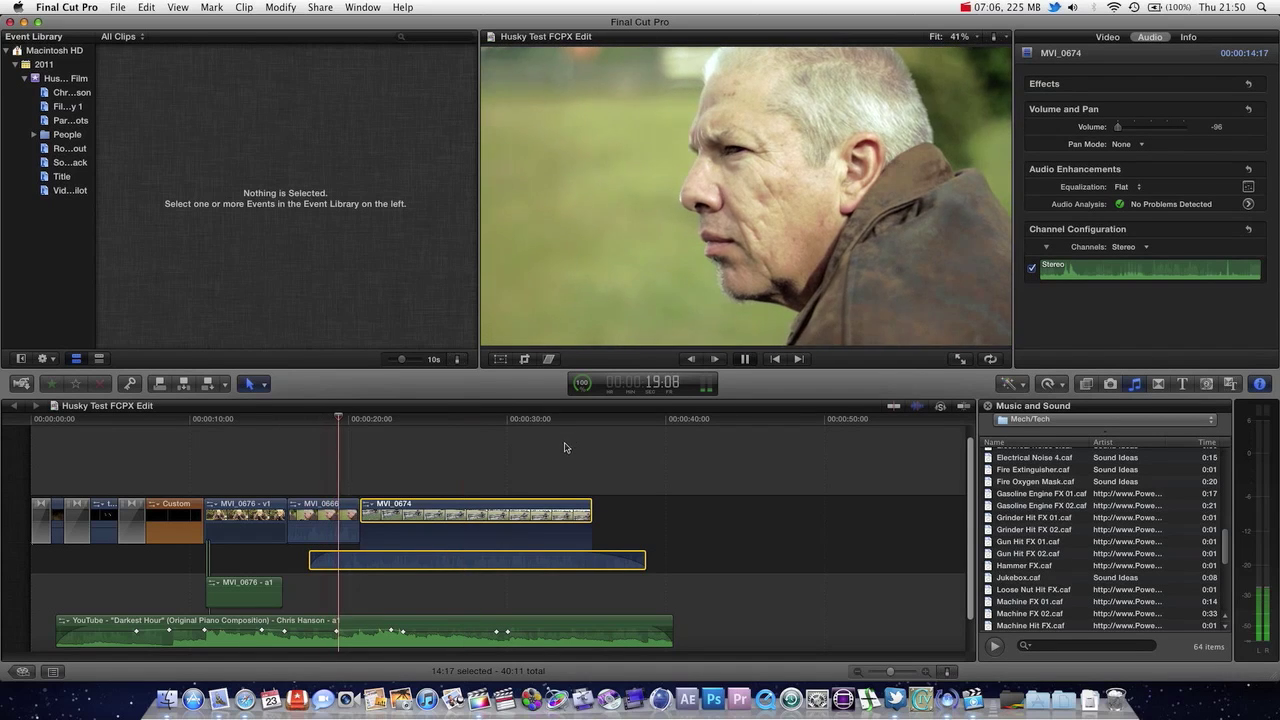
pyautogui.press('space')
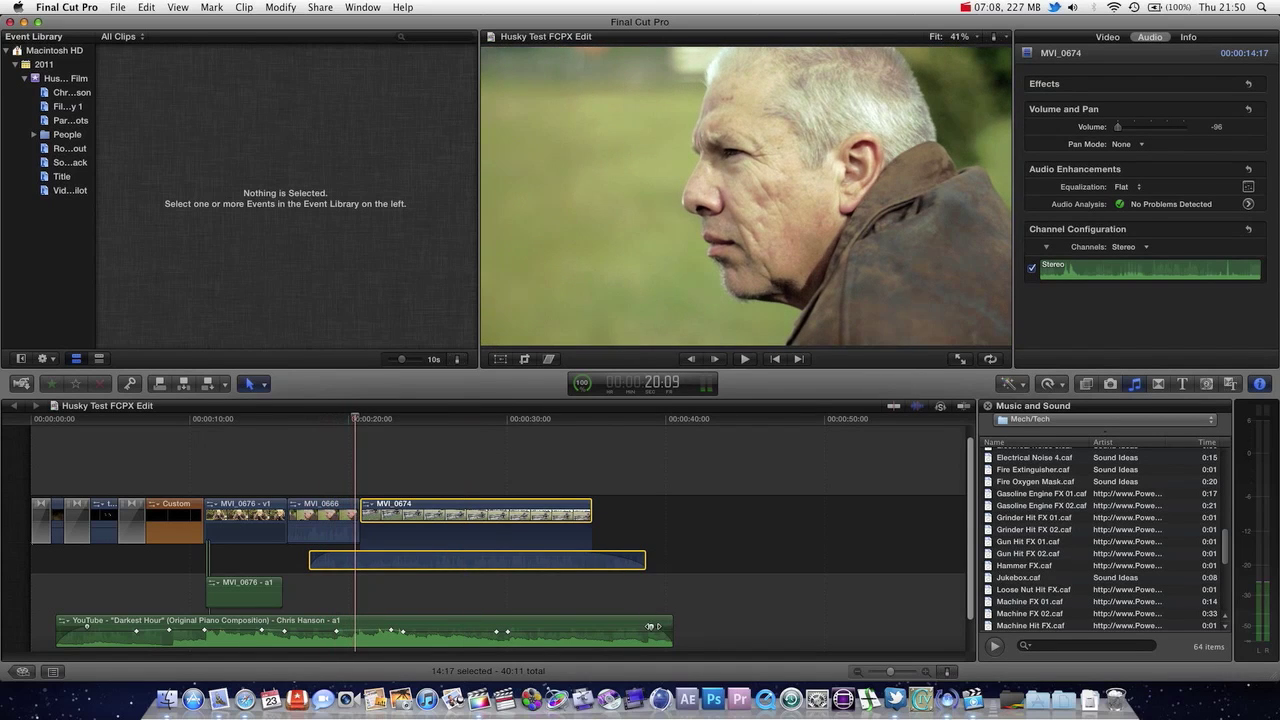
# Drag the music clip's end fade handle and play the ending from 35 seconds
pyautogui.moveTo(655, 627); pyautogui.dragTo(573, 622)
pyautogui.click(588, 419)
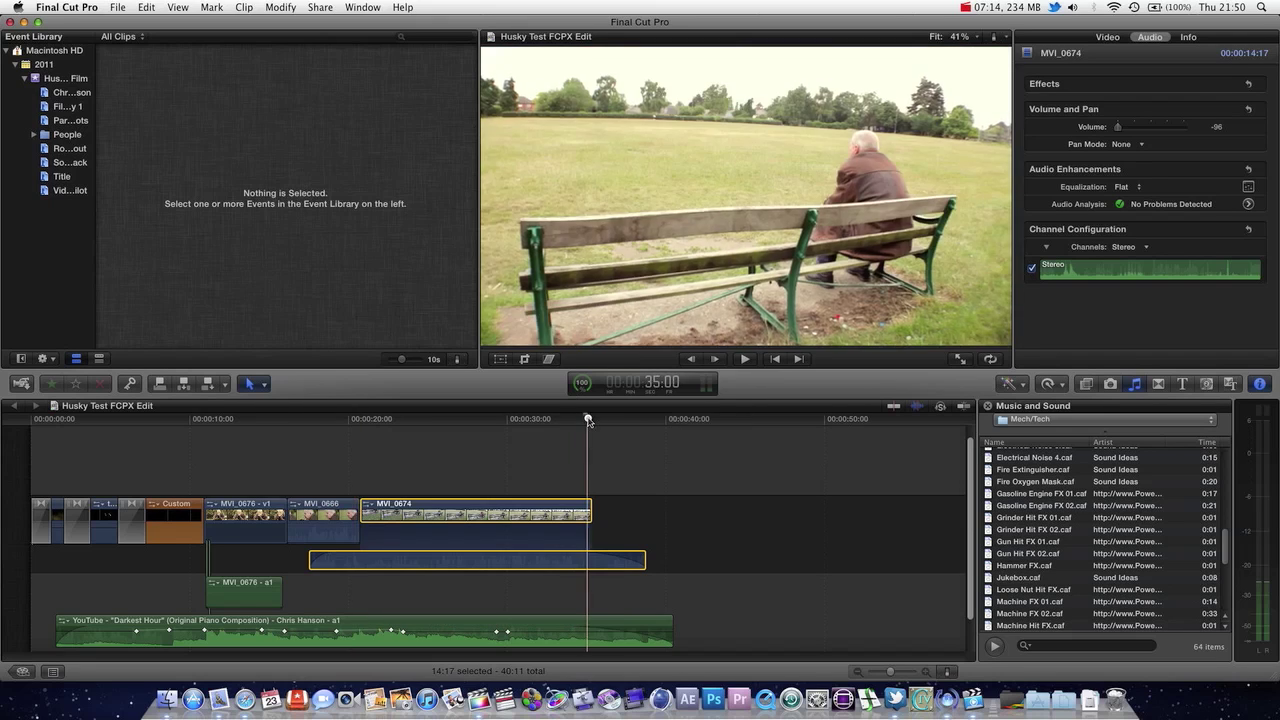
pyautogui.press('space')
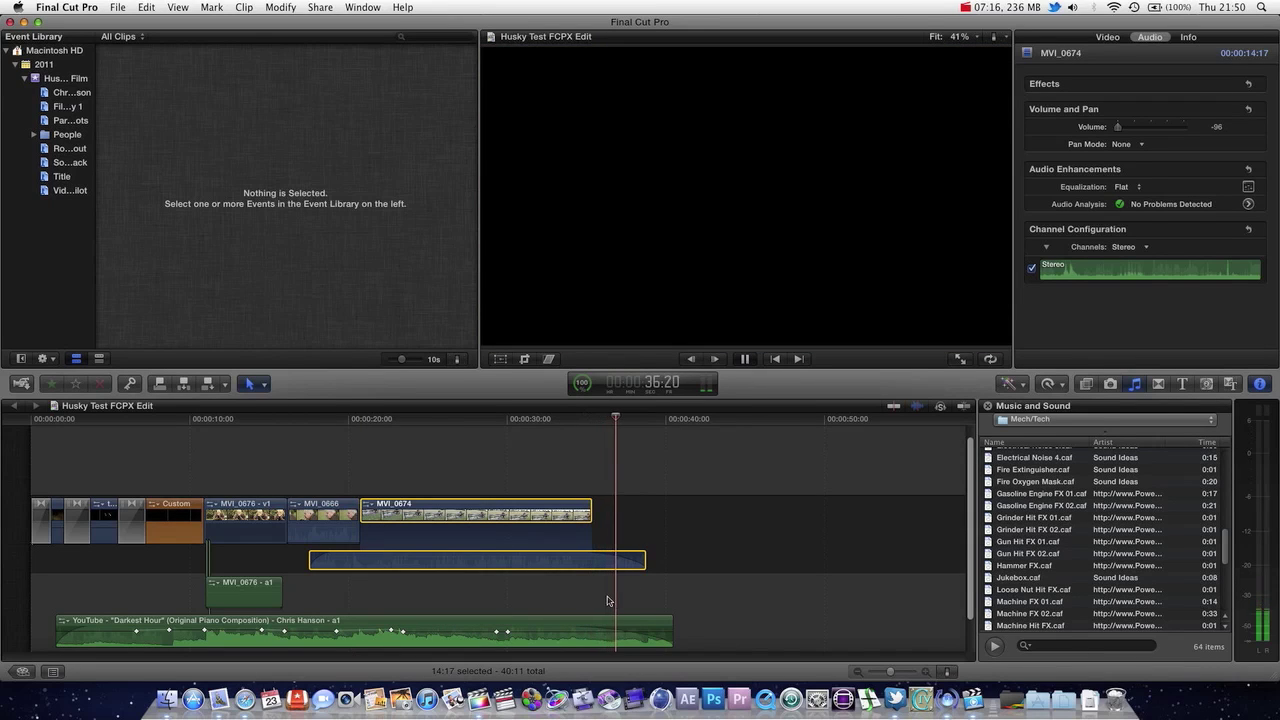
pyautogui.press('space')
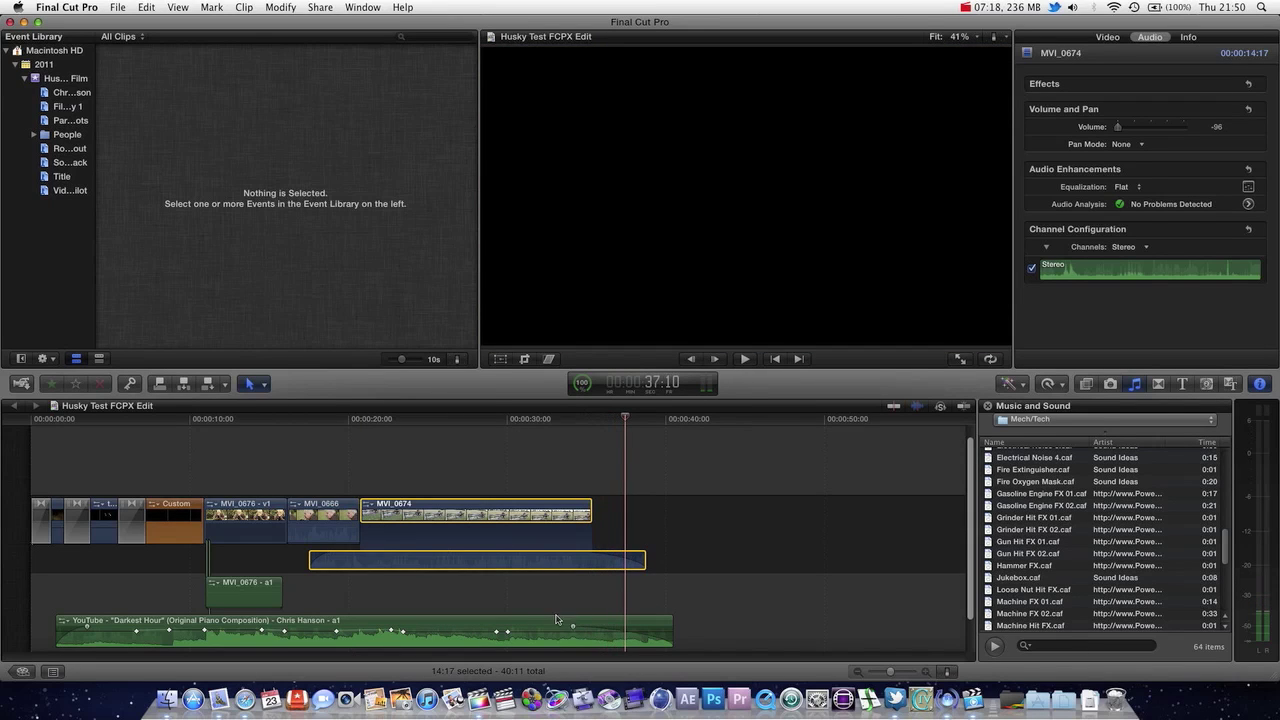
# Trim the music's end, add a keyframe, and pull the final volume down to about -70 dB
pyautogui.moveTo(672, 626)
pyautogui.mouseDown()
pyautogui.moveTo(629, 626)
pyautogui.moveTo(672, 626)
pyautogui.mouseUp()
pyautogui.keyDown('alt'); pyautogui.click(616, 632); pyautogui.keyUp('alt')
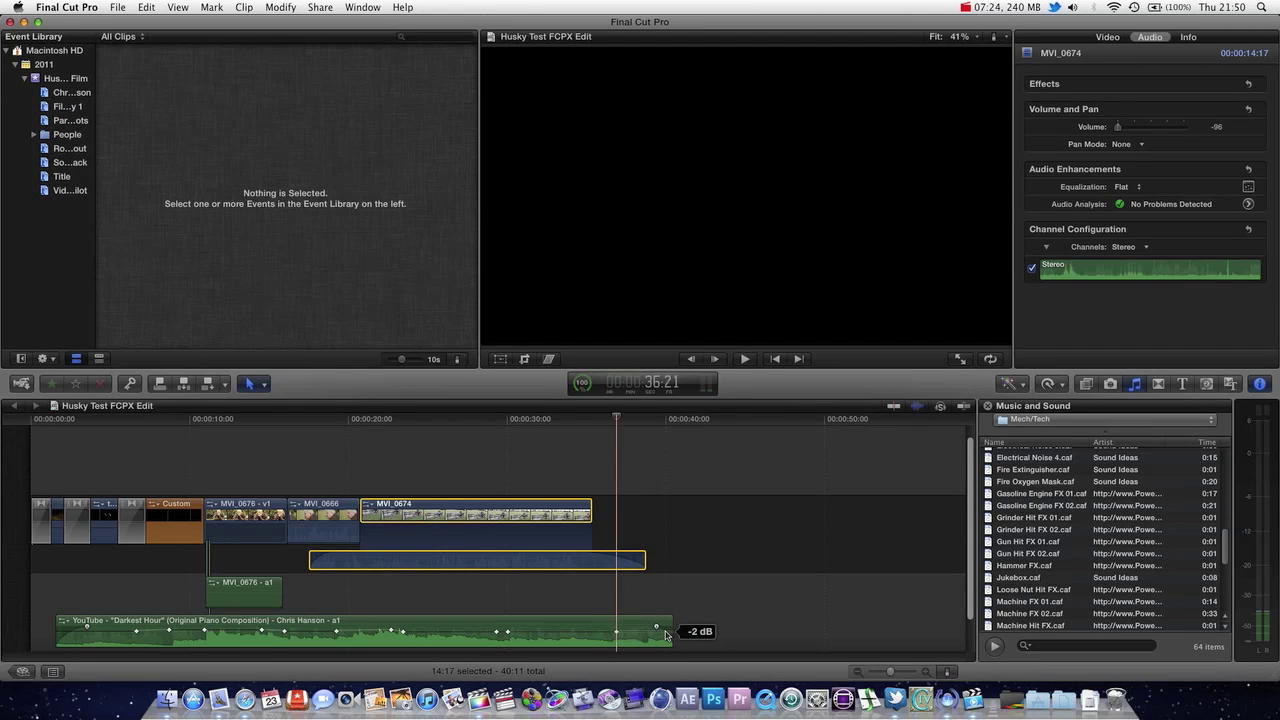
pyautogui.moveTo(657, 627); pyautogui.dragTo(669, 645)
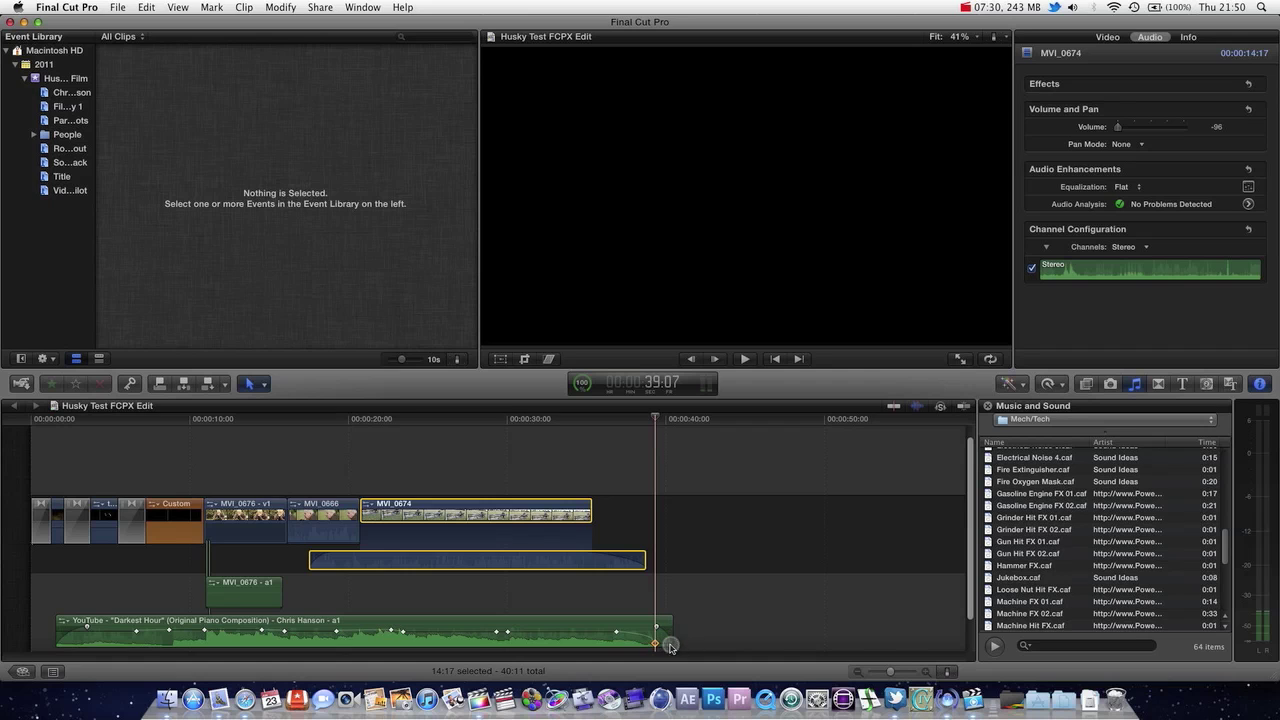
pyautogui.moveTo(650, 430); pyautogui.dragTo(601, 436)
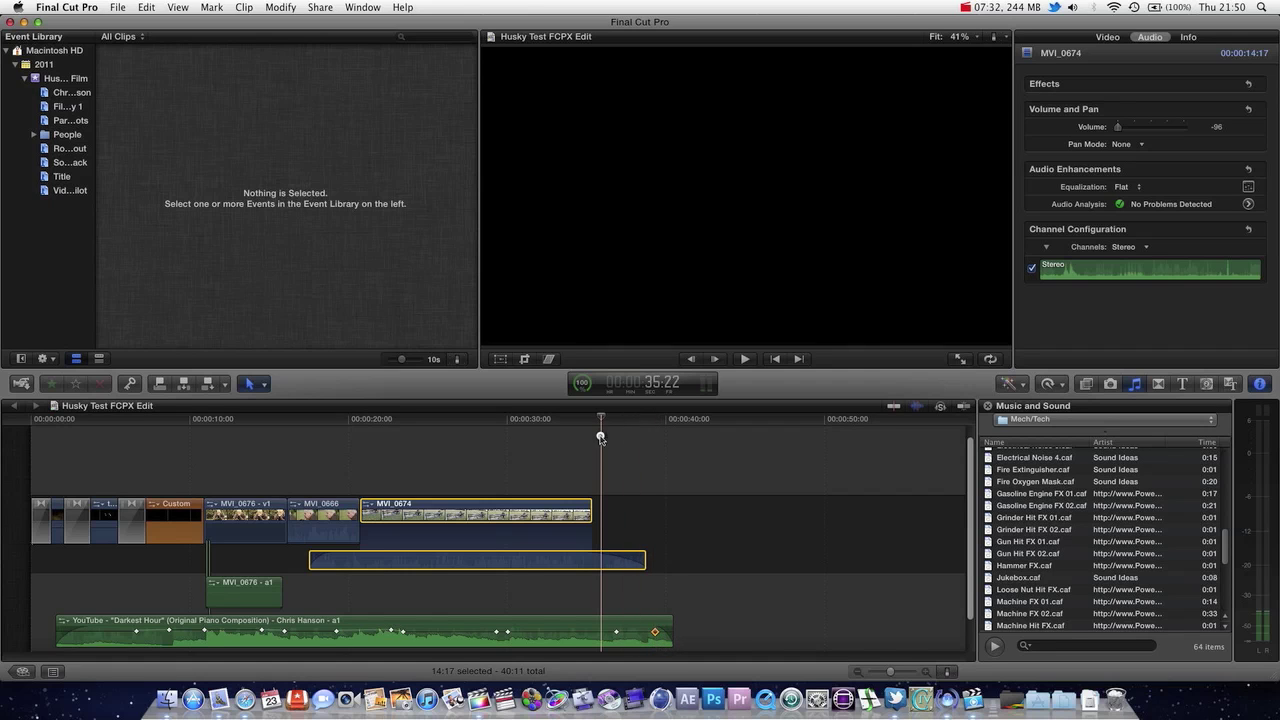
# Collapse MVI_0674's audio, then expand MVI_0666's audio and extend it past its picture cut
pyautogui.click(517, 563)
pyautogui.press('Delete')
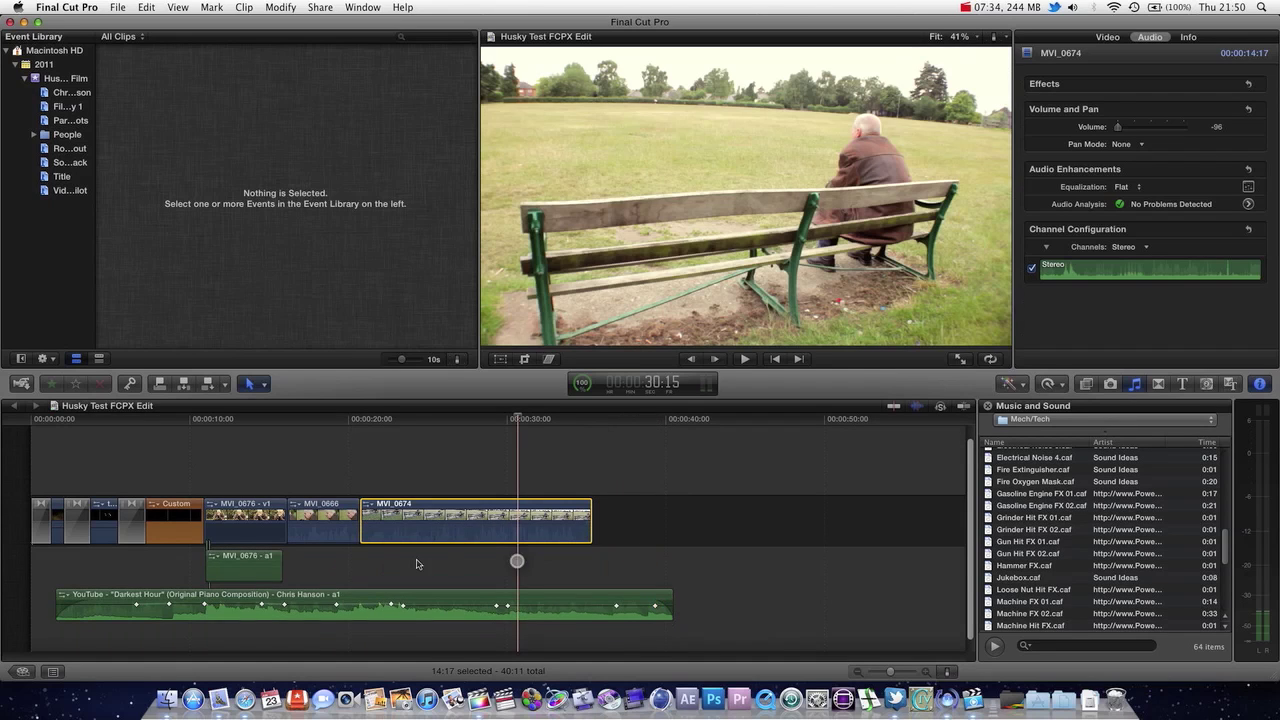
pyautogui.doubleClick(330, 537)
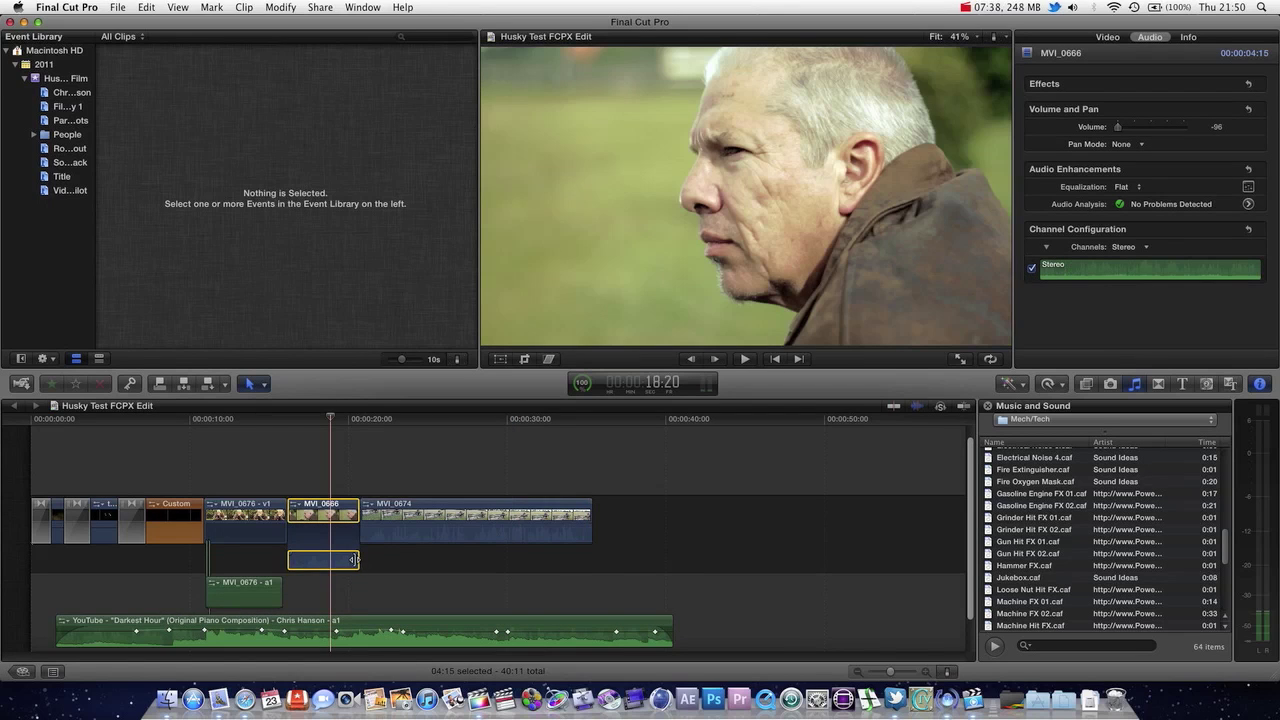
pyautogui.moveTo(354, 560); pyautogui.dragTo(400, 551)
# Expand MVI_0674's audio, select the MVI_0676 clips, then collapse the expanded audio lanes
pyautogui.click(406, 540)
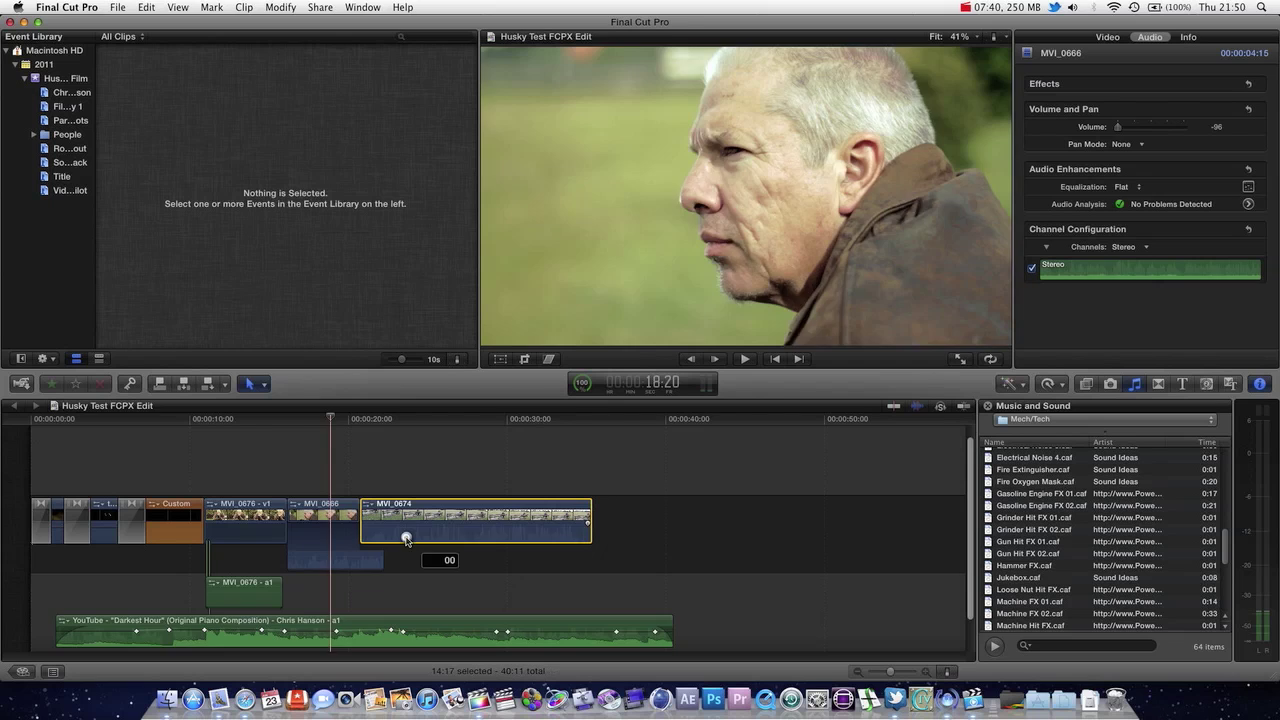
pyautogui.doubleClick(406, 540)
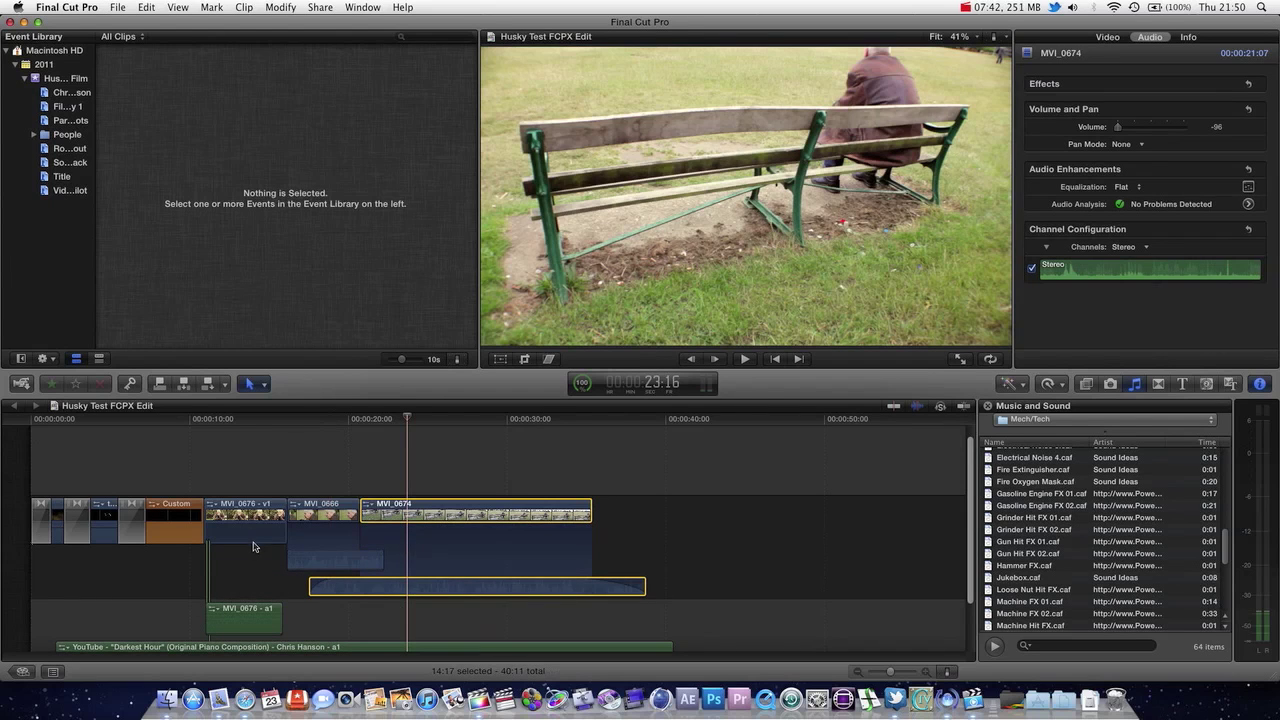
pyautogui.click(254, 544)
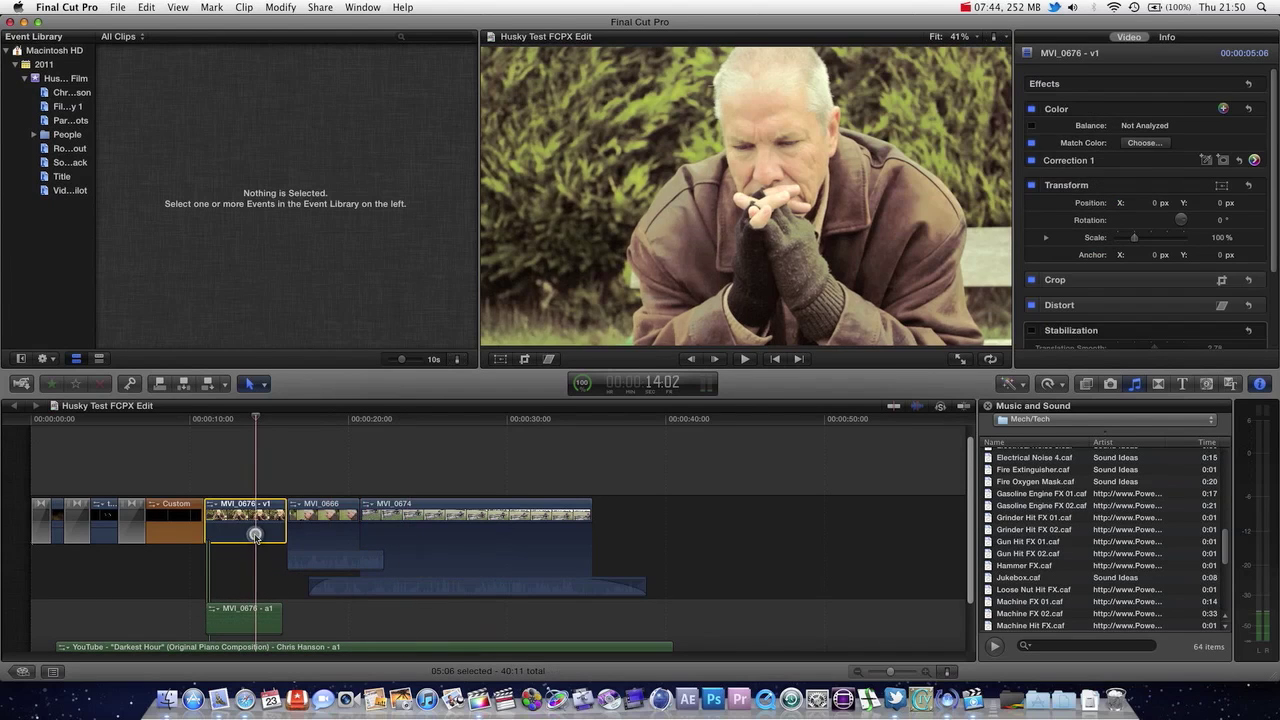
pyautogui.click(254, 534)
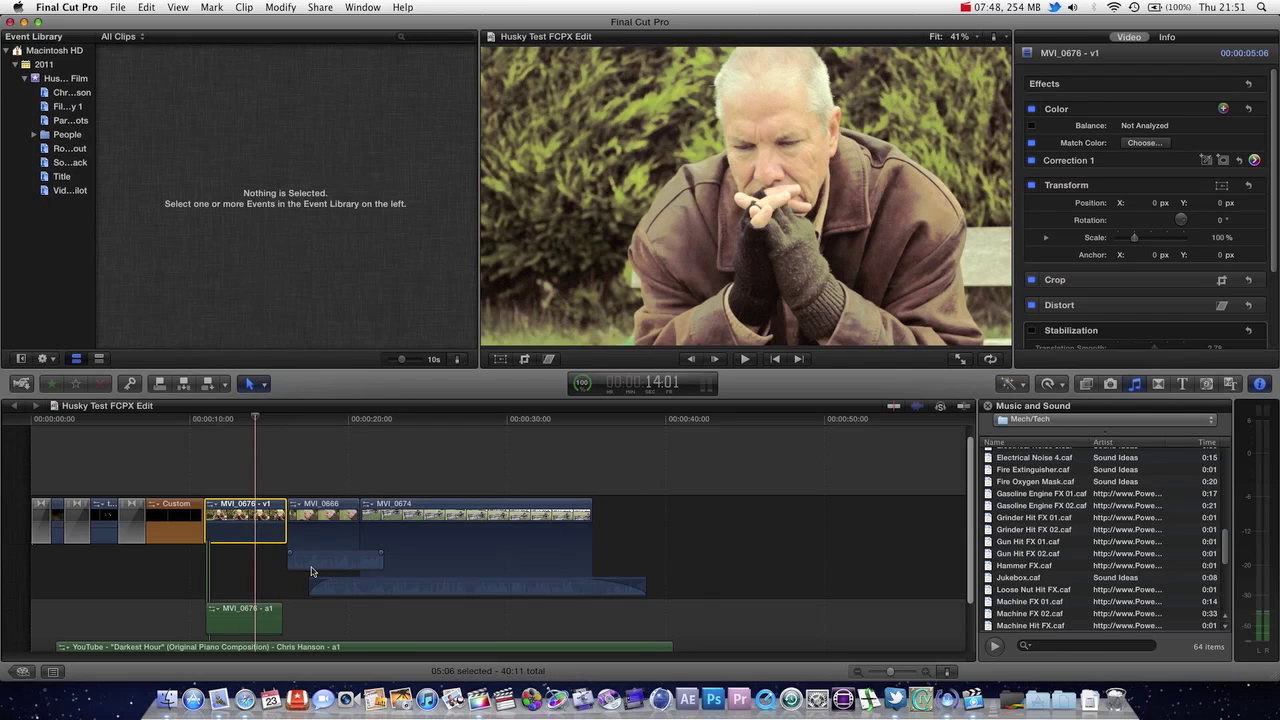
pyautogui.click(311, 566)
pyautogui.click(371, 594)
pyautogui.click(375, 566)
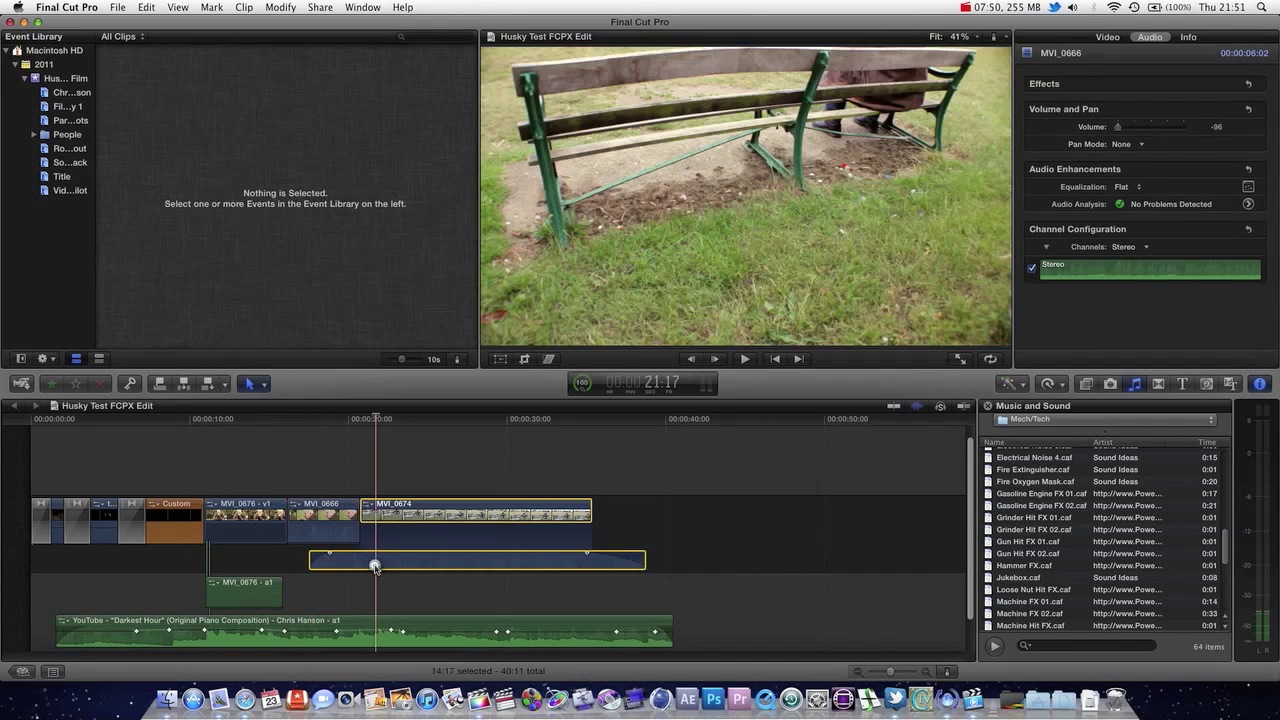
pyautogui.press('Delete')
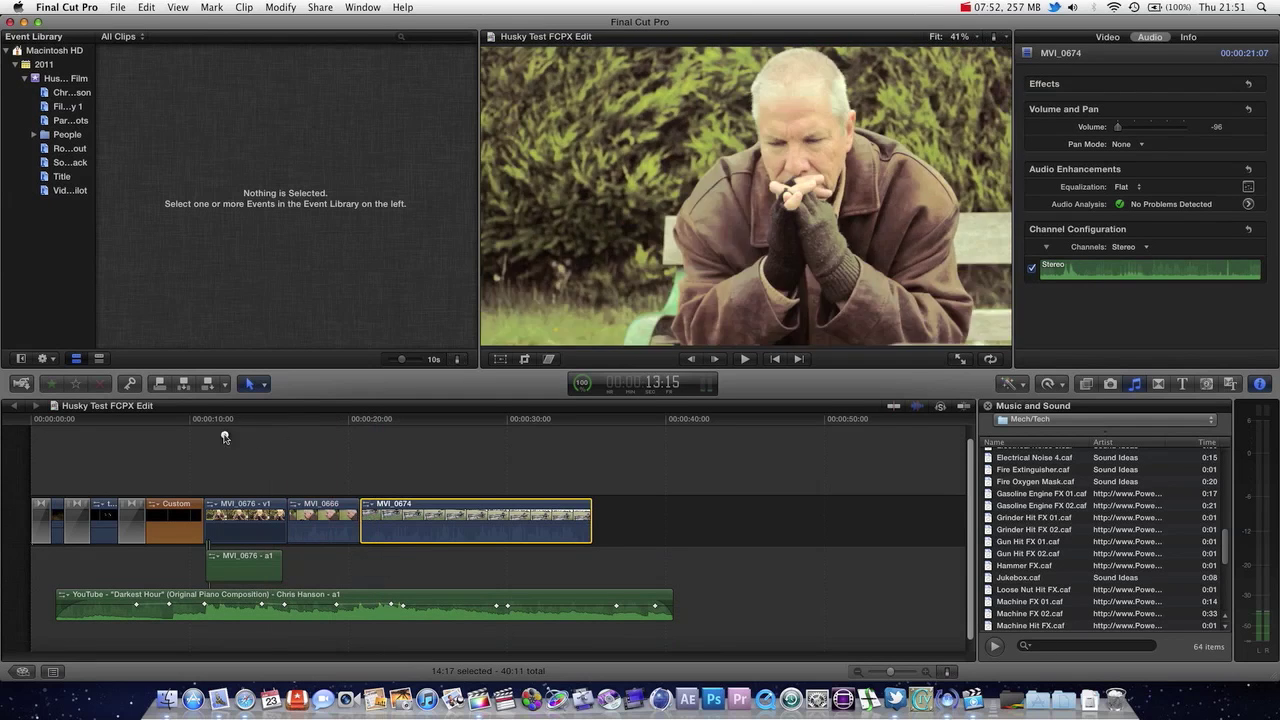
# Check the playhead at 23:08 and 12:13, then re-expand MVI_0666's audio into its own lane
pyautogui.click(401, 449)
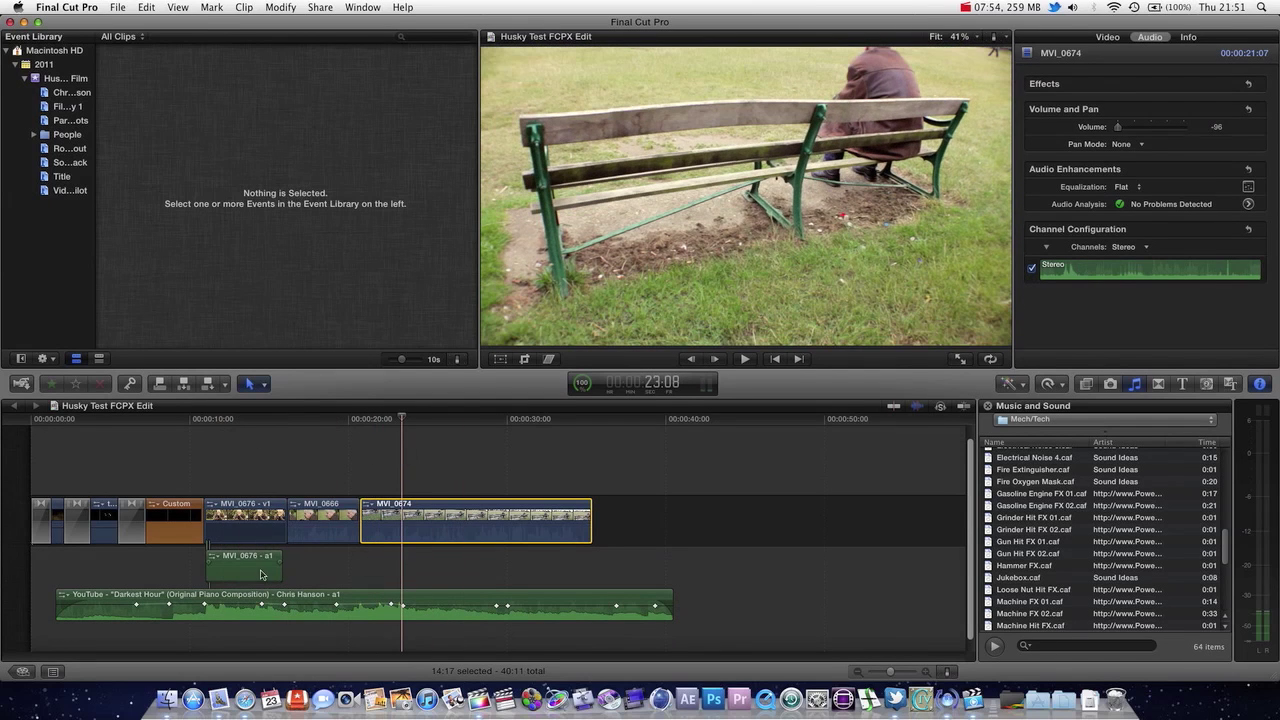
pyautogui.click(230, 563)
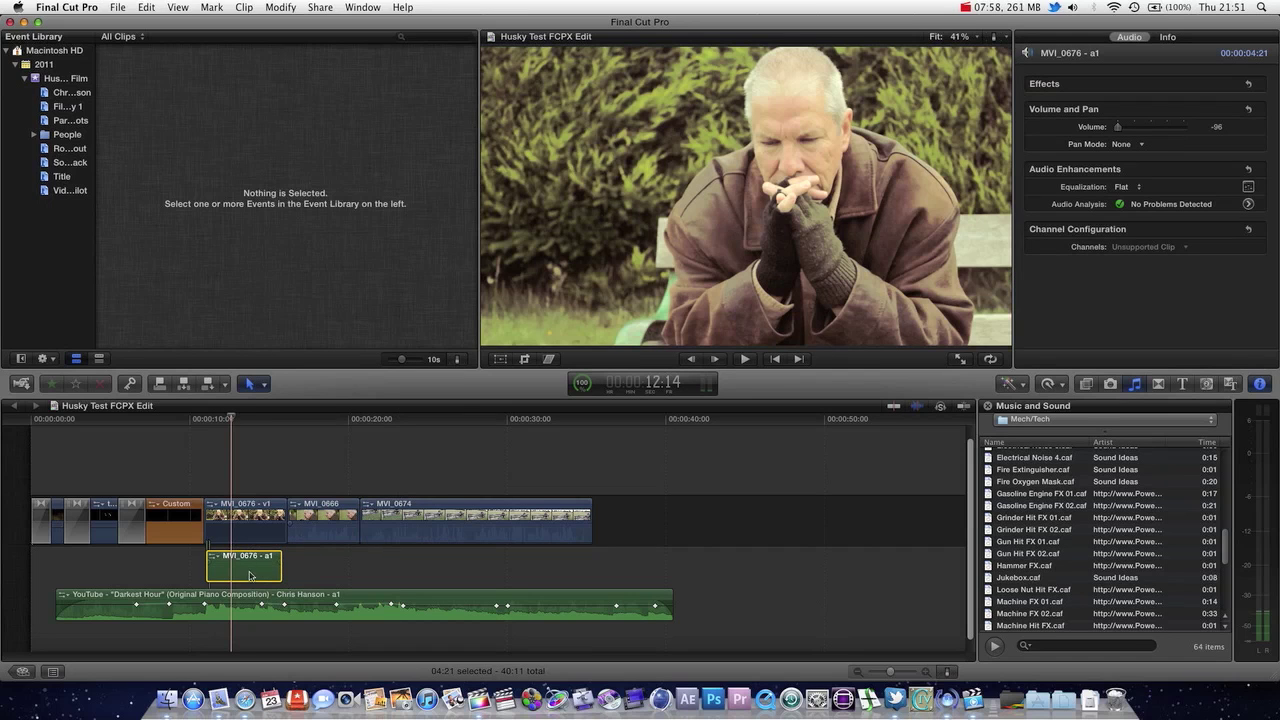
pyautogui.click(218, 421)
pyautogui.moveTo(218, 421); pyautogui.dragTo(230, 421)
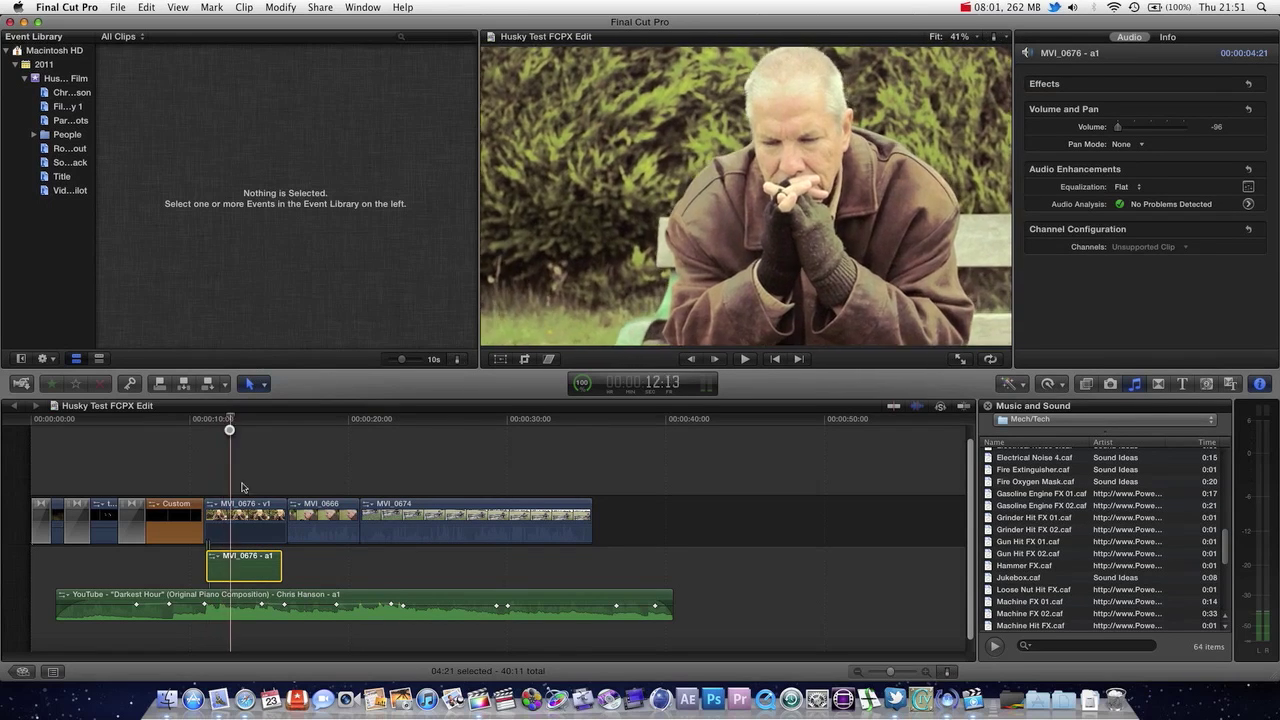
pyautogui.click(337, 535)
pyautogui.doubleClick(337, 535)
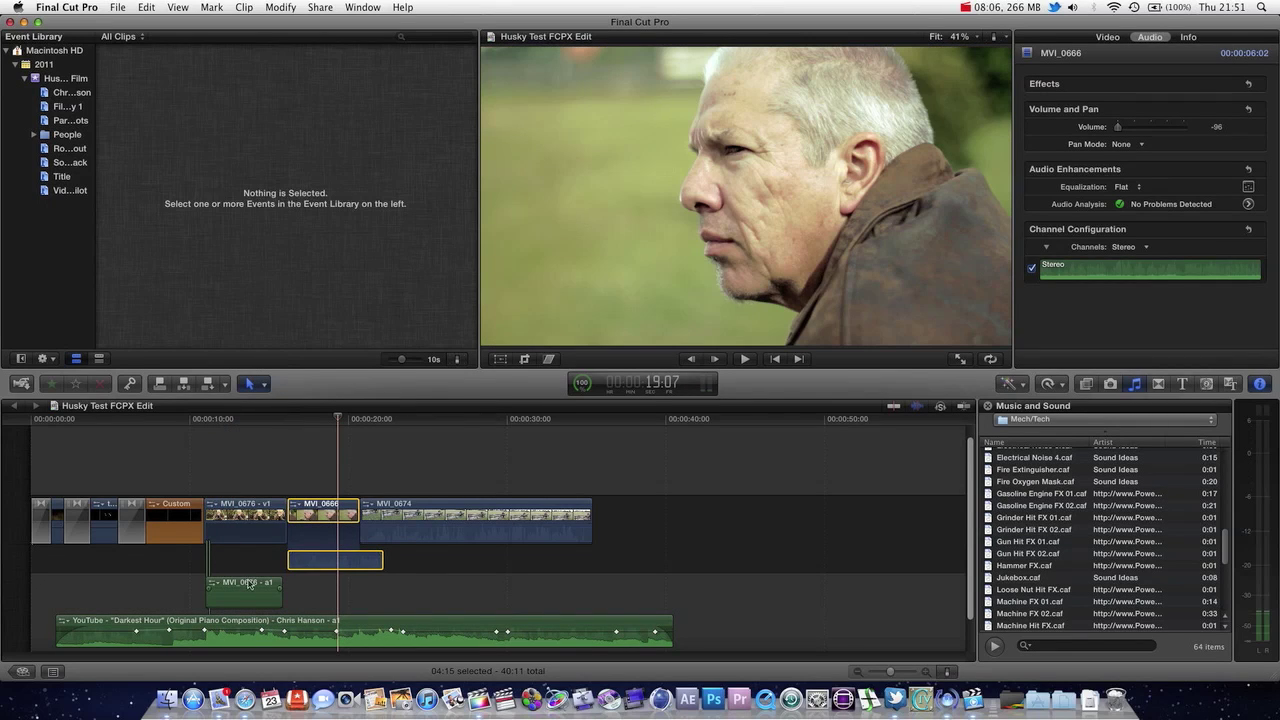
# Collapse MVI_0666's audio/video, then choose Detach Audio from the clip's shortcut menu
pyautogui.rightClick(336, 566)
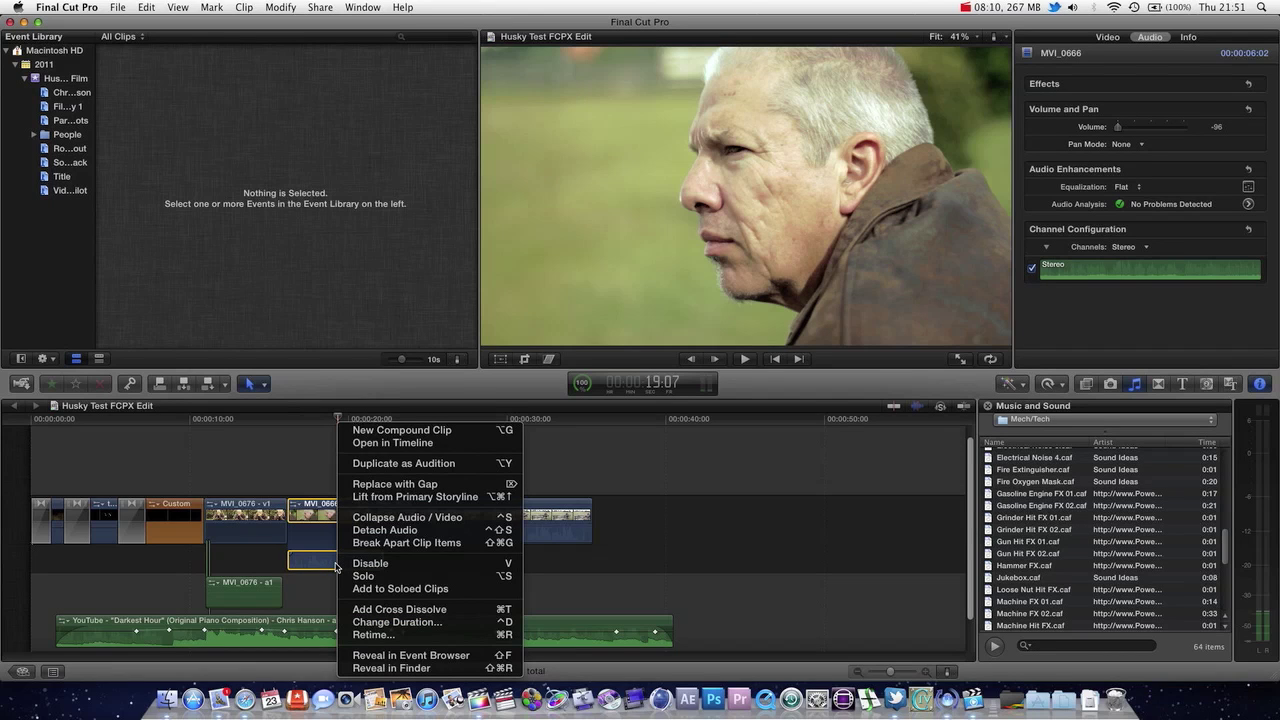
pyautogui.click(399, 517)
pyautogui.rightClick(329, 521)
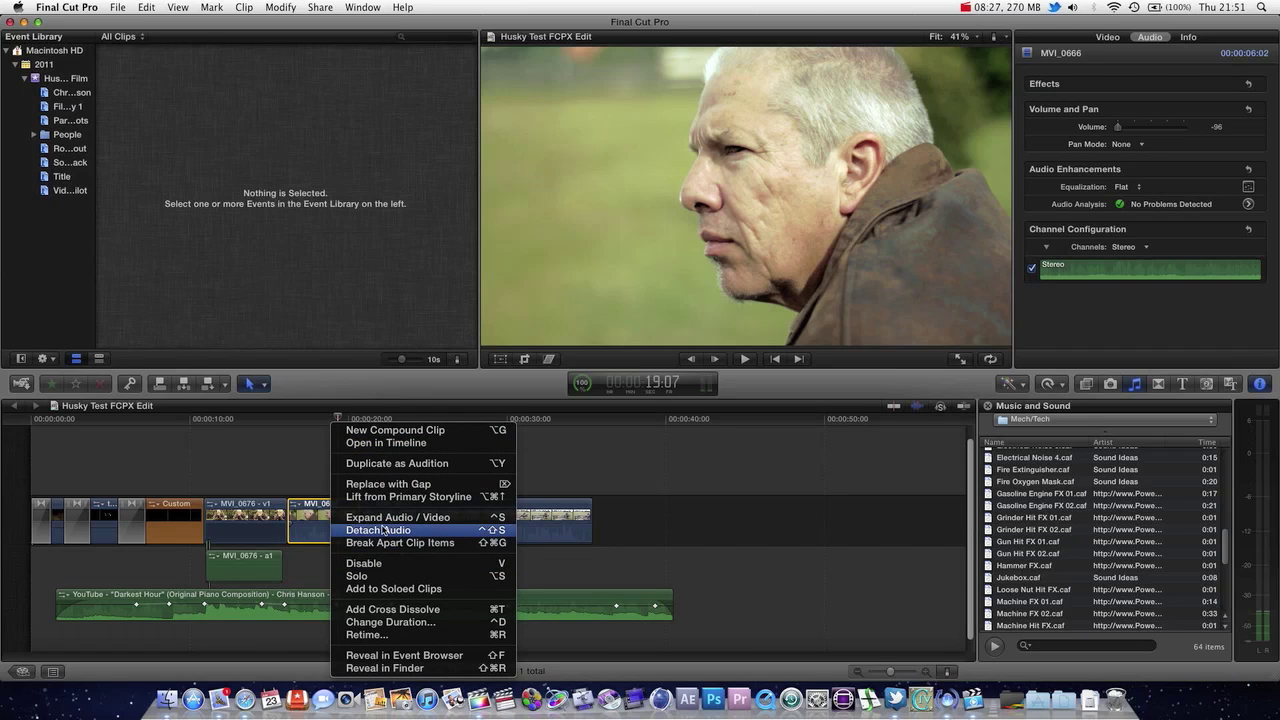
pyautogui.click(362, 531)
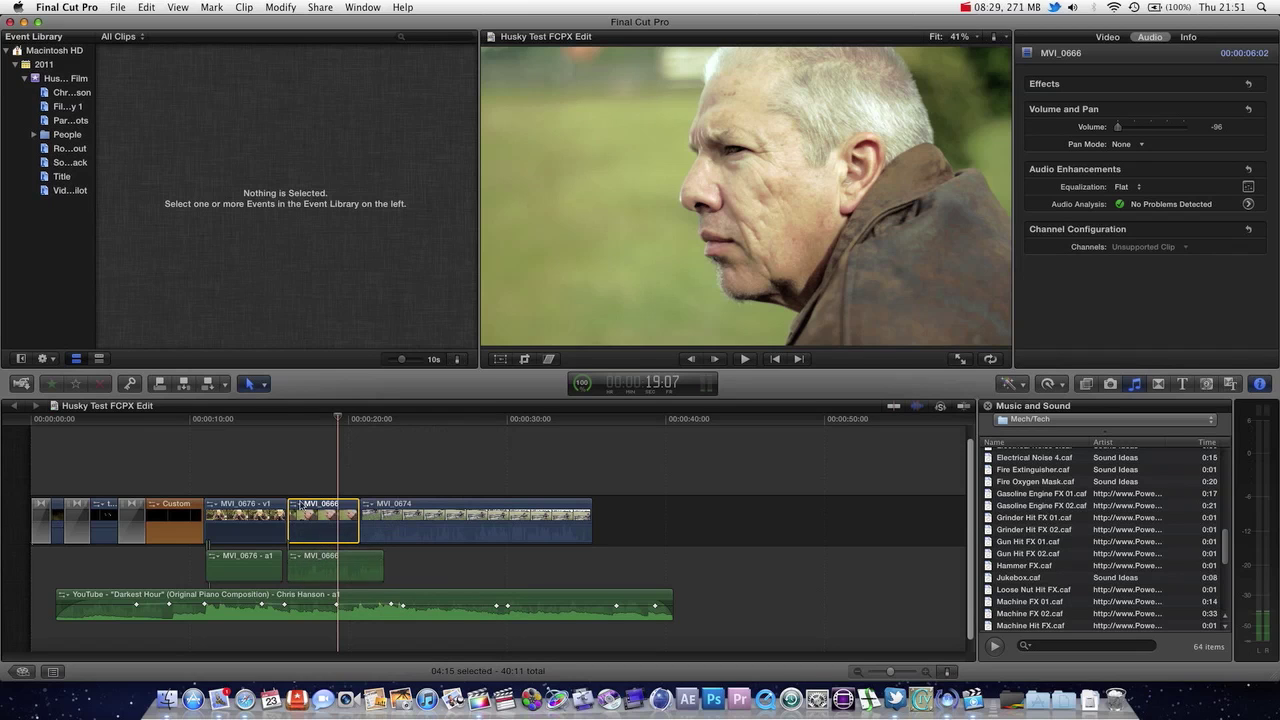
# Reposition the detached MVI_0666 audio, moving it later and then back after MVI_0676 - a1
pyautogui.moveTo(353, 563); pyautogui.dragTo(822, 566)
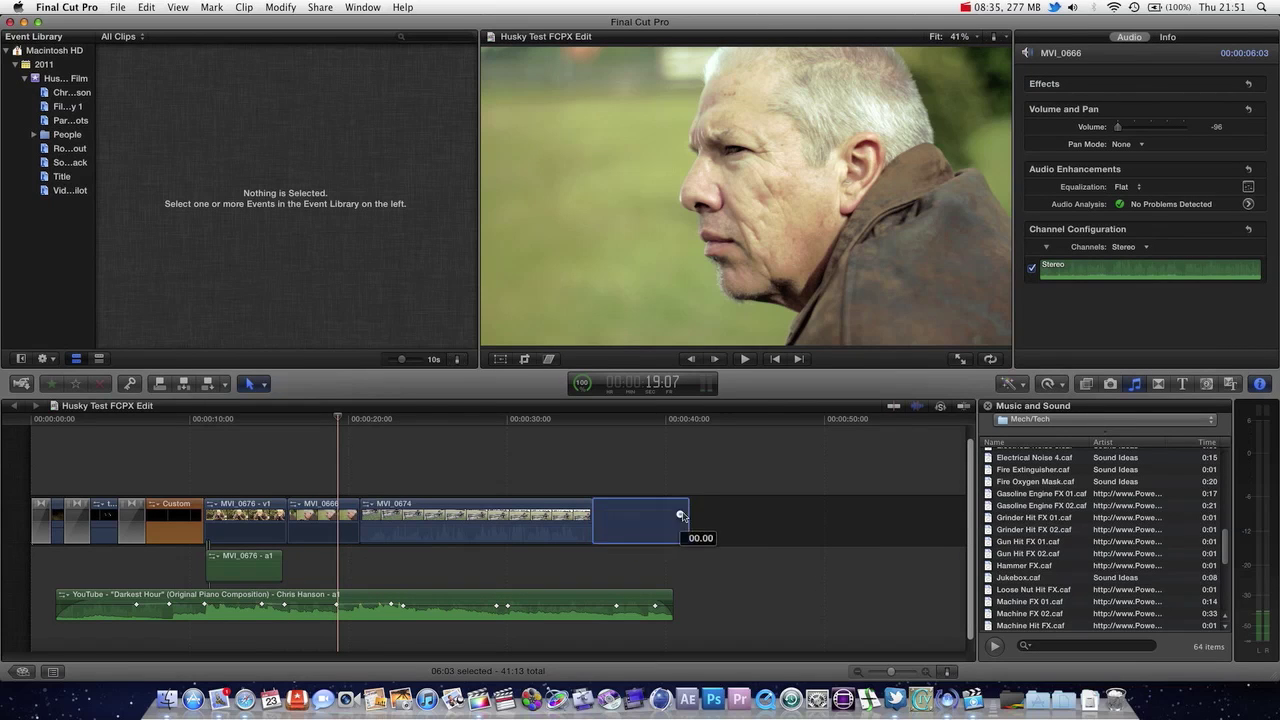
pyautogui.moveTo(646, 436)
pyautogui.mouseDown()
pyautogui.moveTo(606, 430)
pyautogui.moveTo(623, 436)
pyautogui.mouseUp()
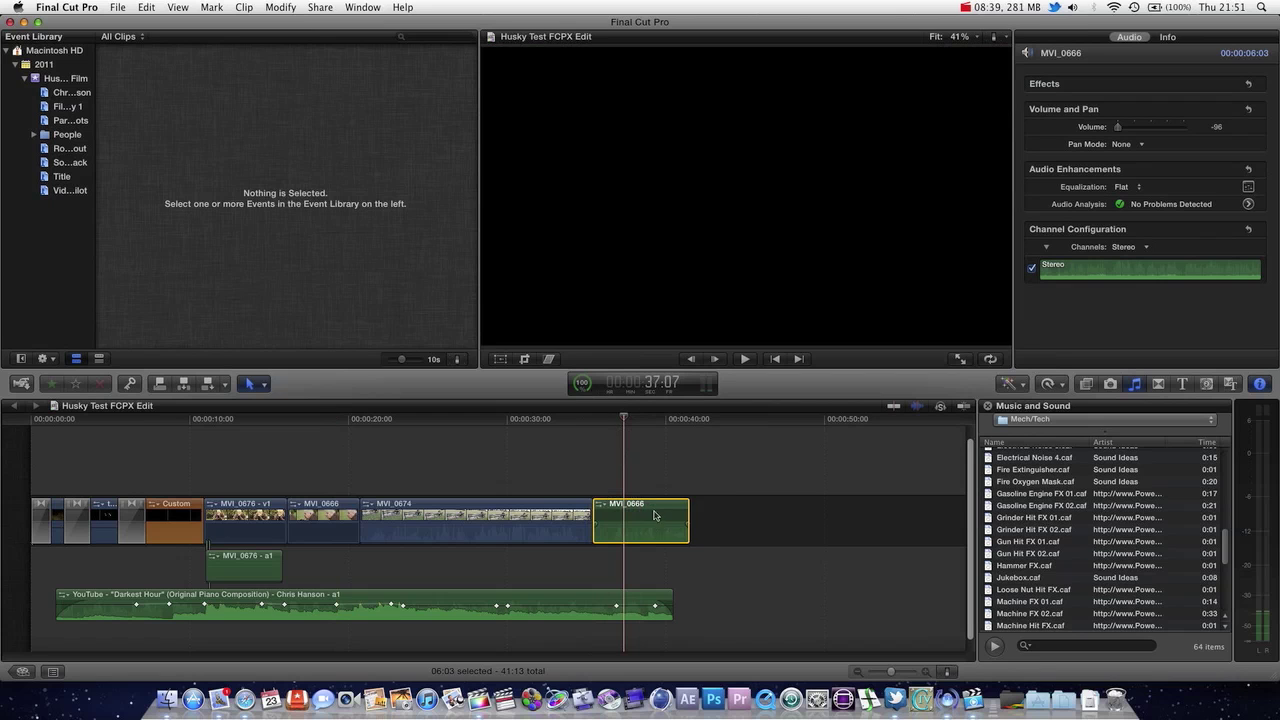
pyautogui.moveTo(660, 522); pyautogui.dragTo(456, 561)
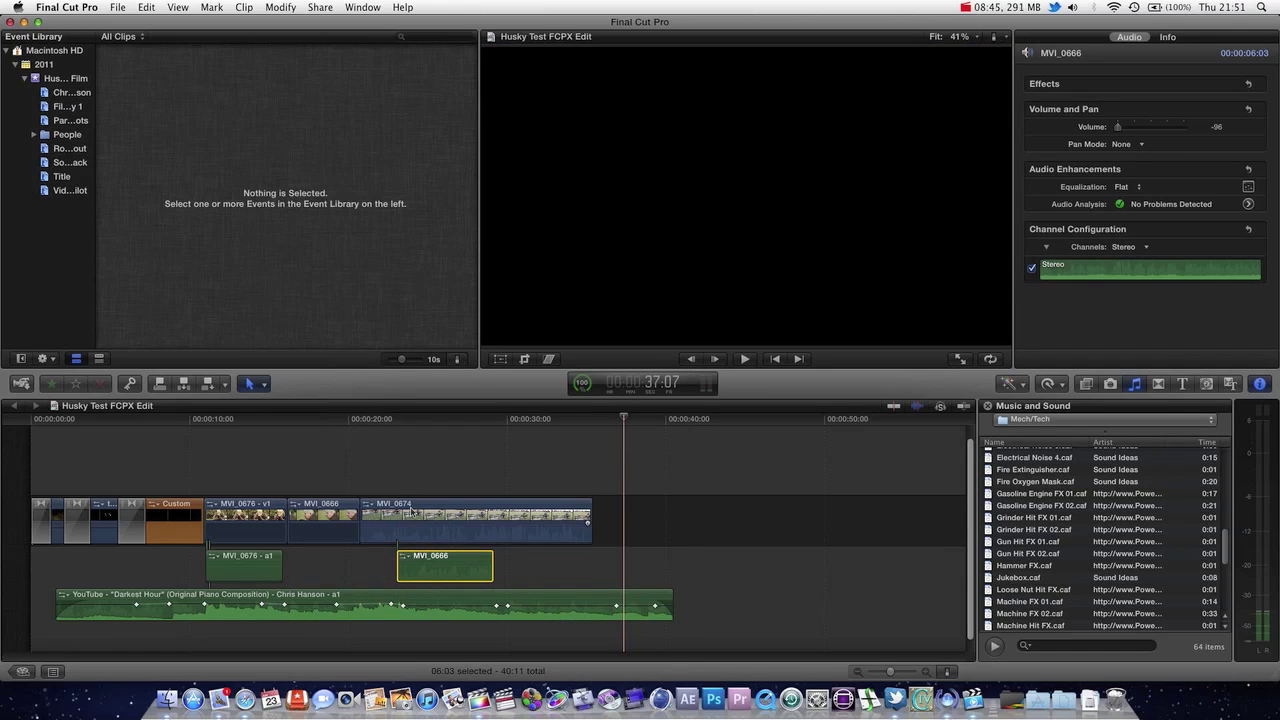
pyautogui.moveTo(411, 511); pyautogui.dragTo(454, 505)
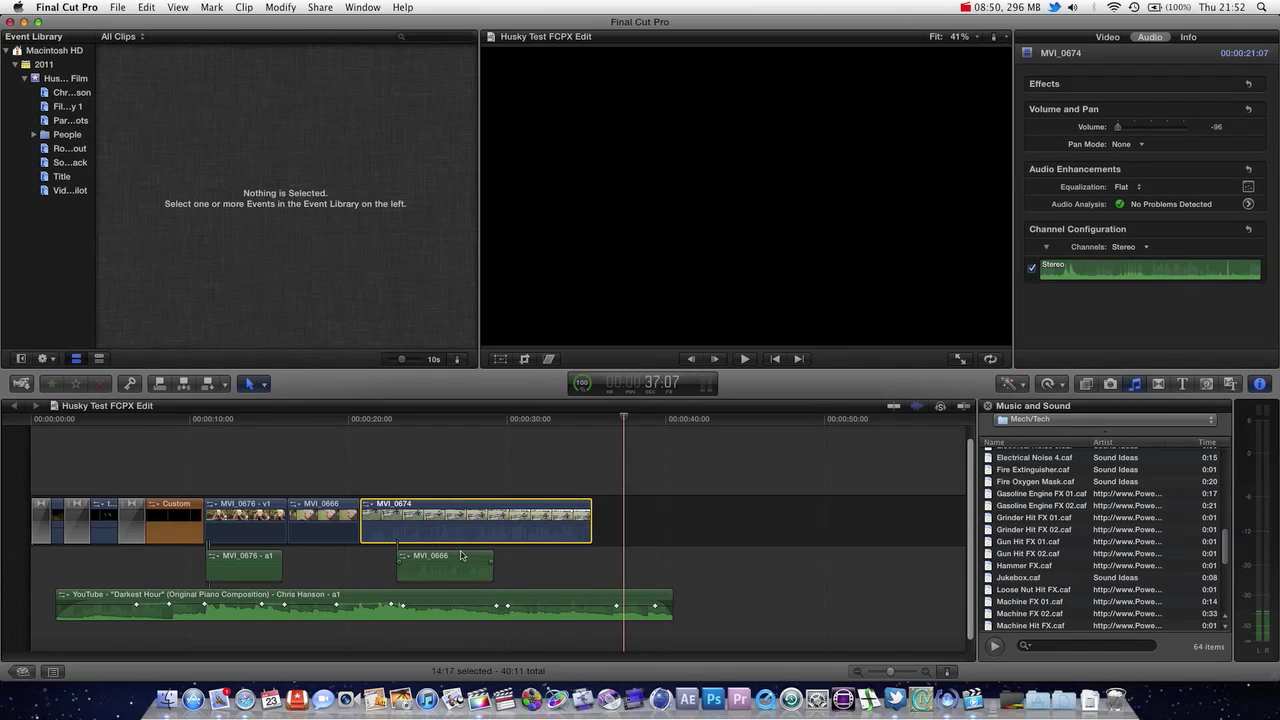
pyautogui.moveTo(463, 557); pyautogui.dragTo(345, 596)
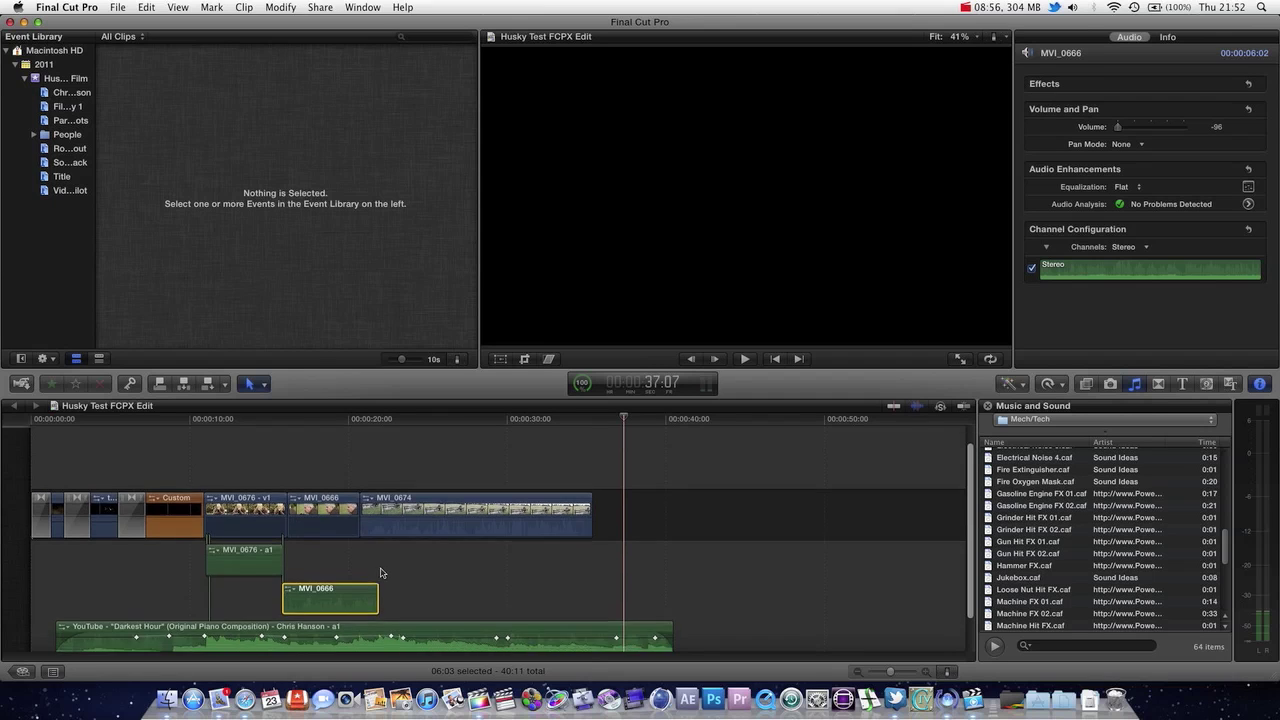
# Select the MVI_0666 audio clip and drag it out of the timeline, undoing a stray move
pyautogui.scroll(-2, 239, 595)
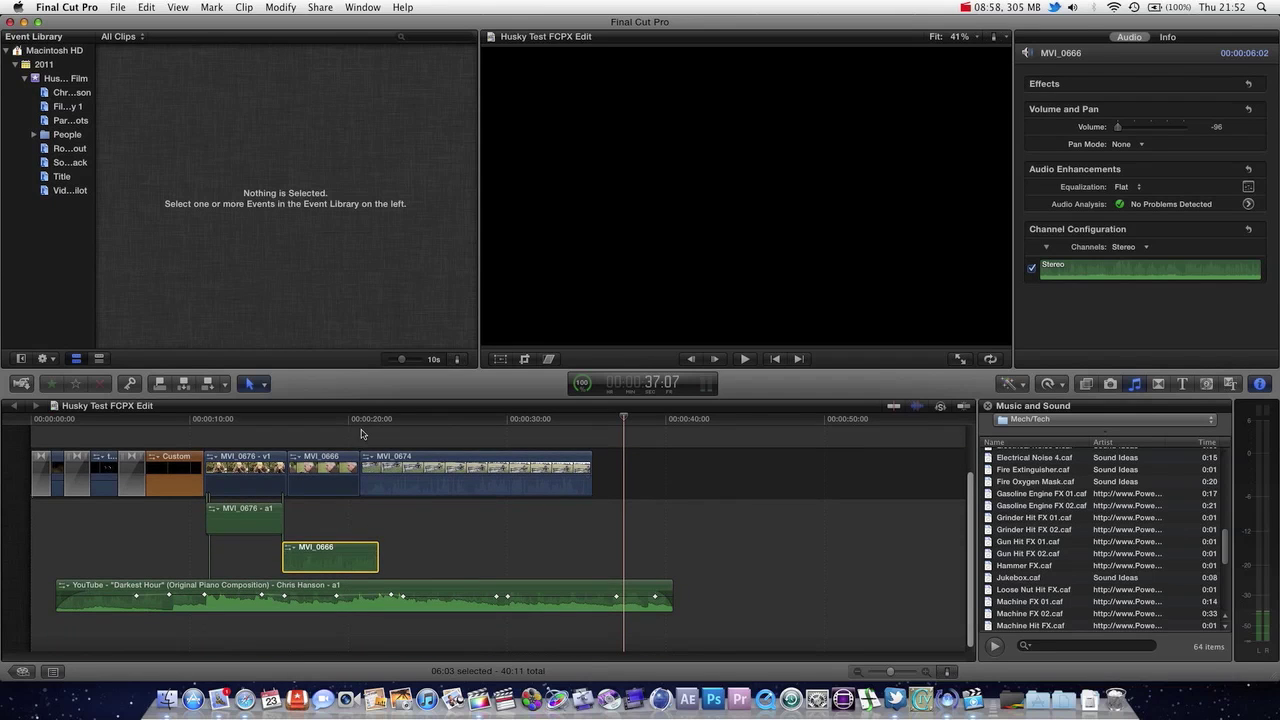
pyautogui.click(298, 426)
pyautogui.moveTo(326, 556); pyautogui.dragTo(441, 517)
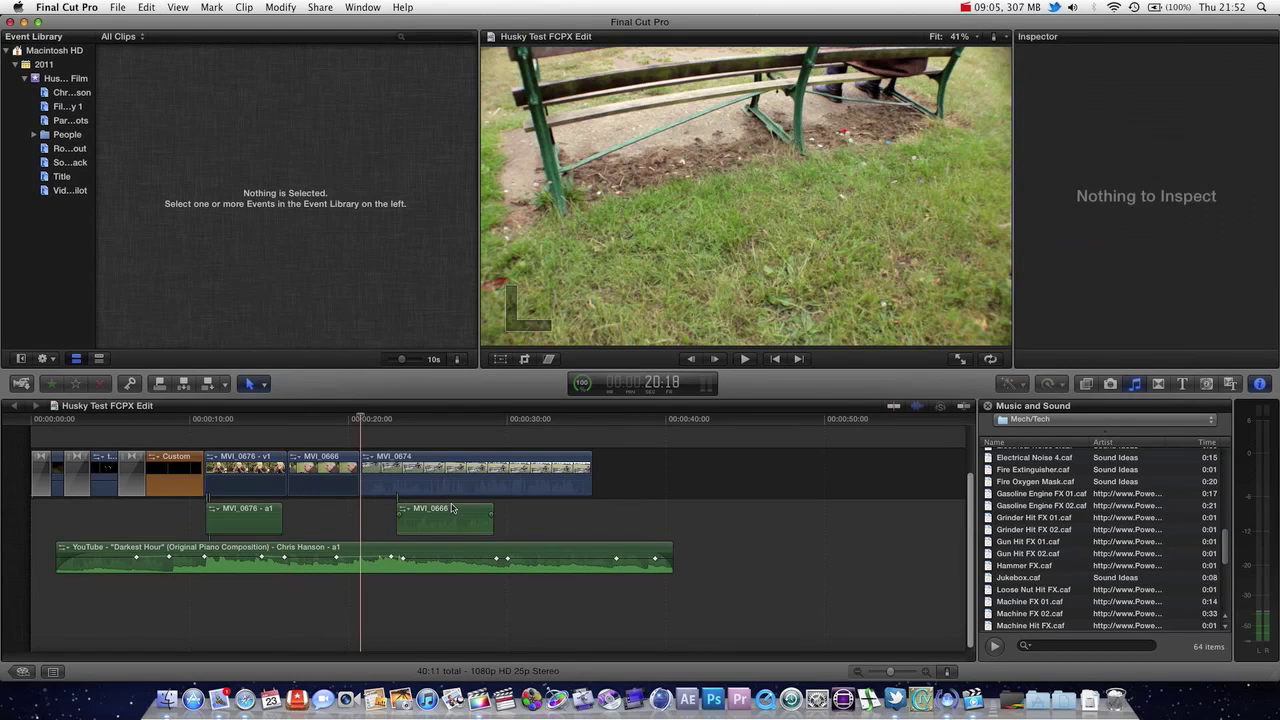
pyautogui.press('super+z')
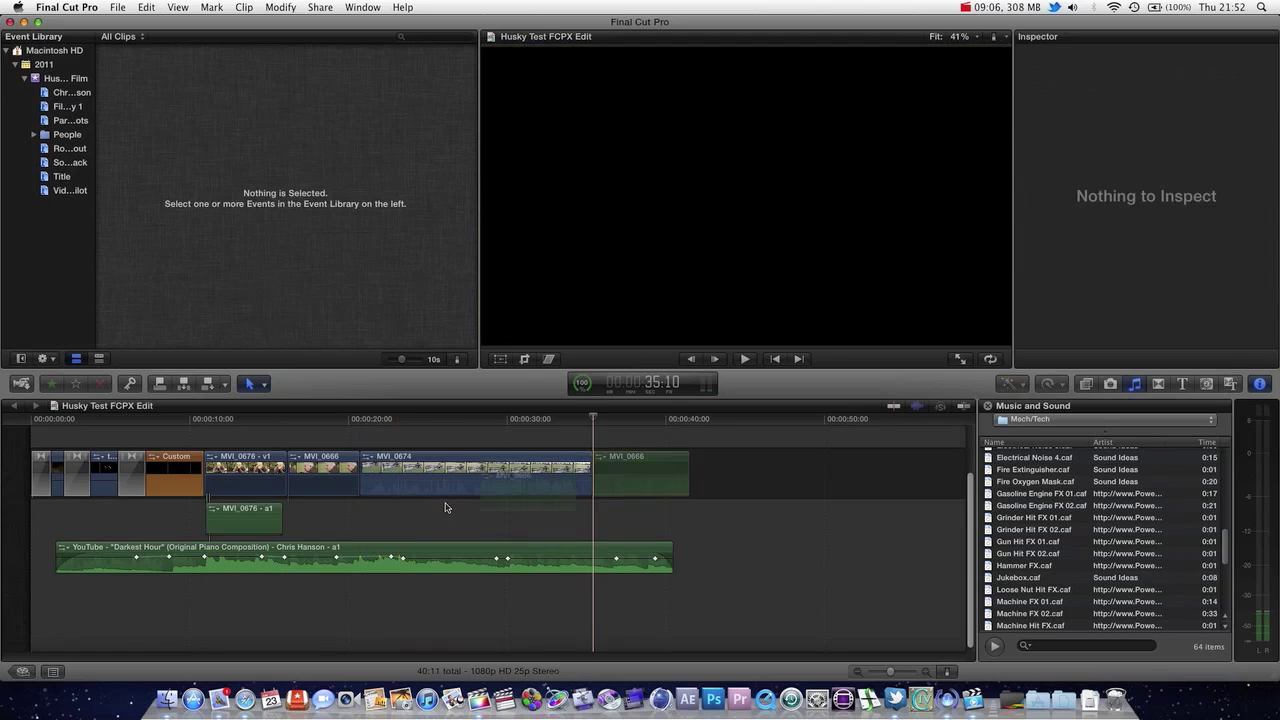
pyautogui.moveTo(446, 507); pyautogui.dragTo(440, 508)
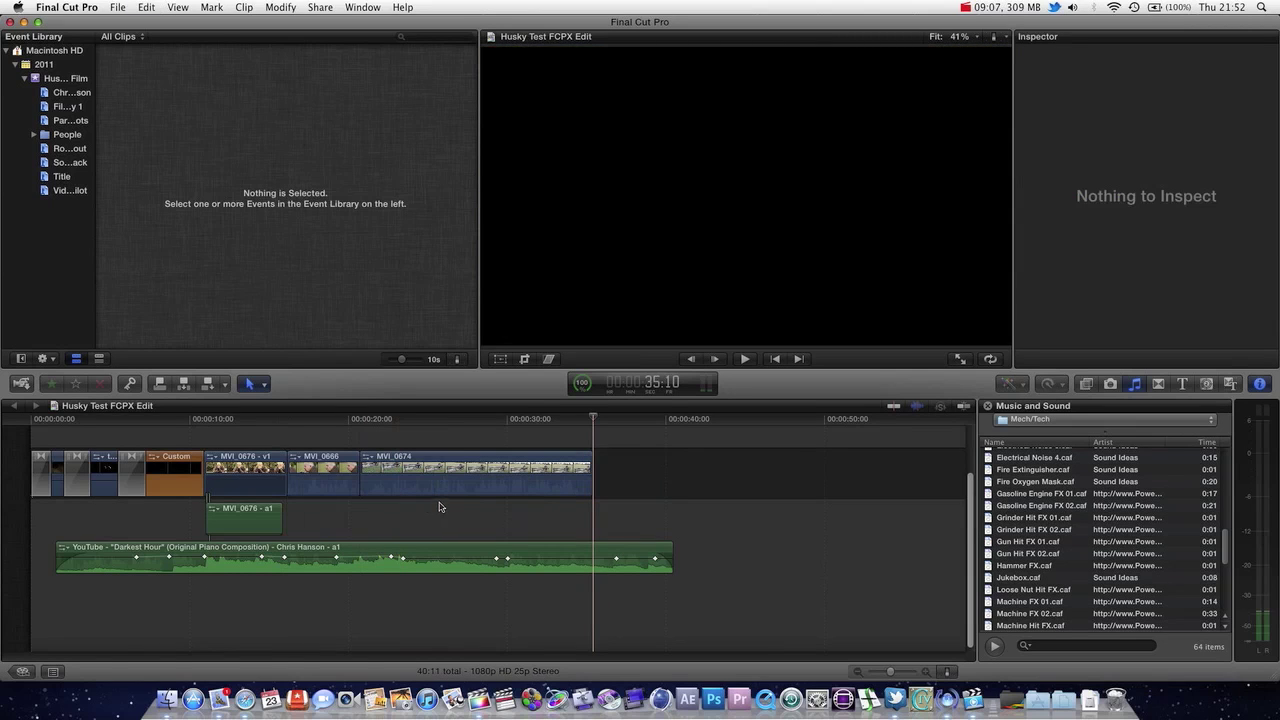
# Park the playhead near 18 seconds and select Darkest Hour to show its -2 dB audio settings
pyautogui.click(317, 426)
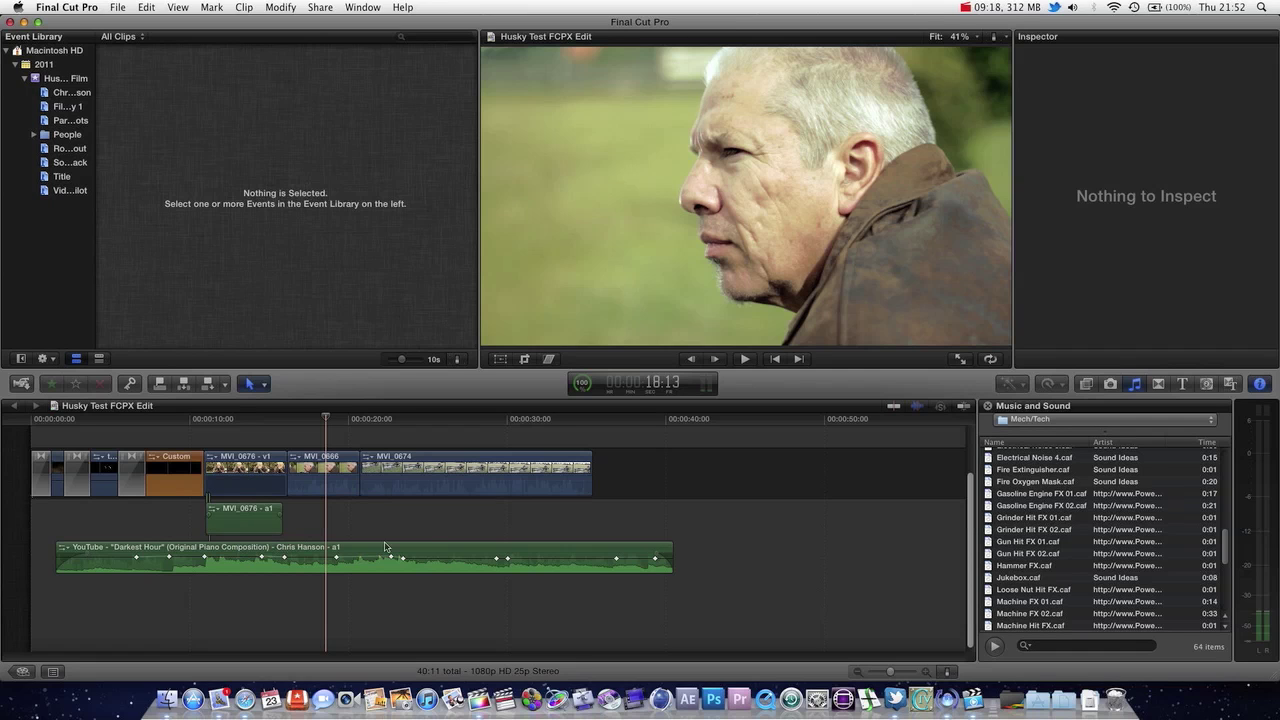
pyautogui.click(431, 551)
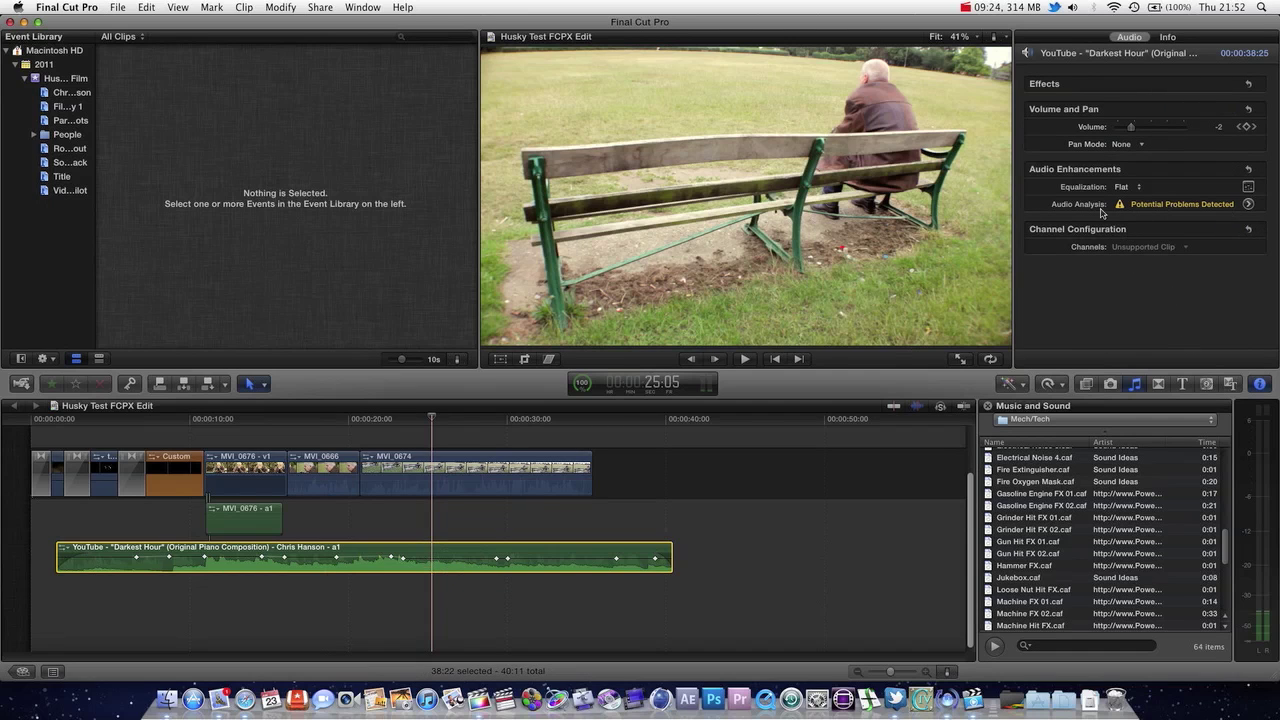
# Turn on Loudness, Background Noise Removal and Hum Removal, with noise removal at 60%
pyautogui.click(1247, 204)
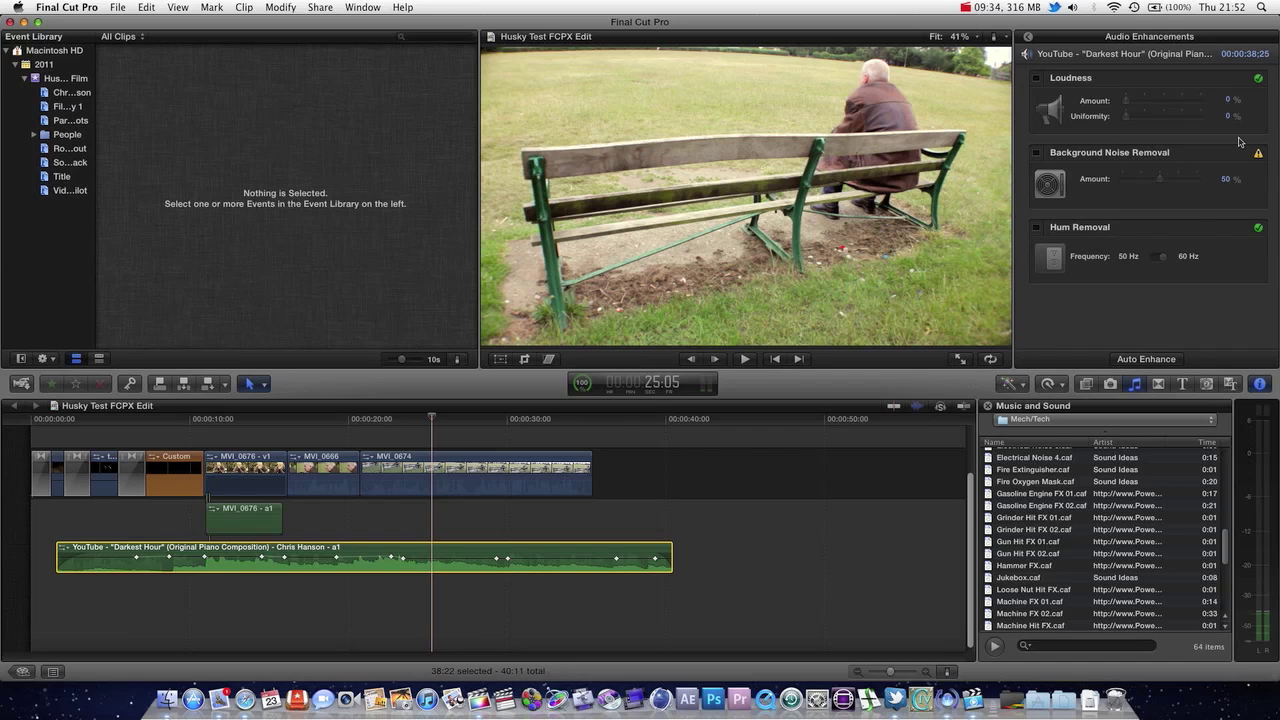
pyautogui.click(1225, 180)
pyautogui.click(1037, 78)
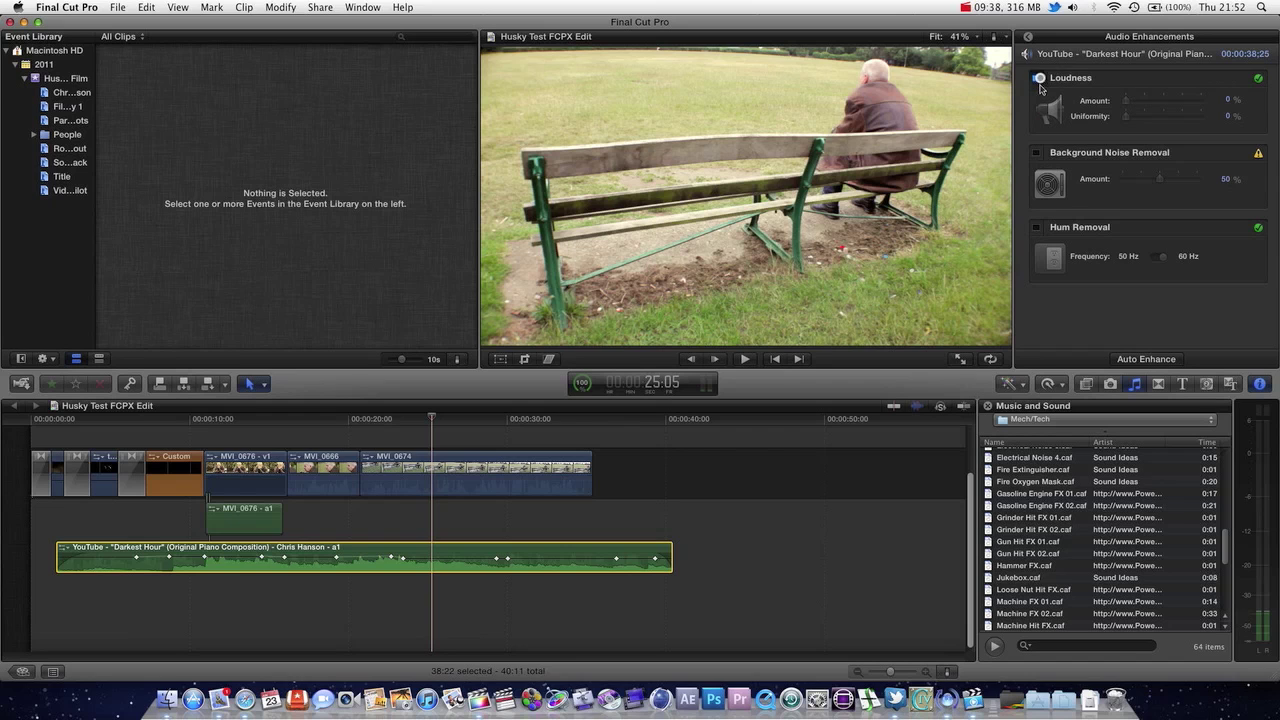
pyautogui.click(1037, 152)
pyautogui.click(1037, 227)
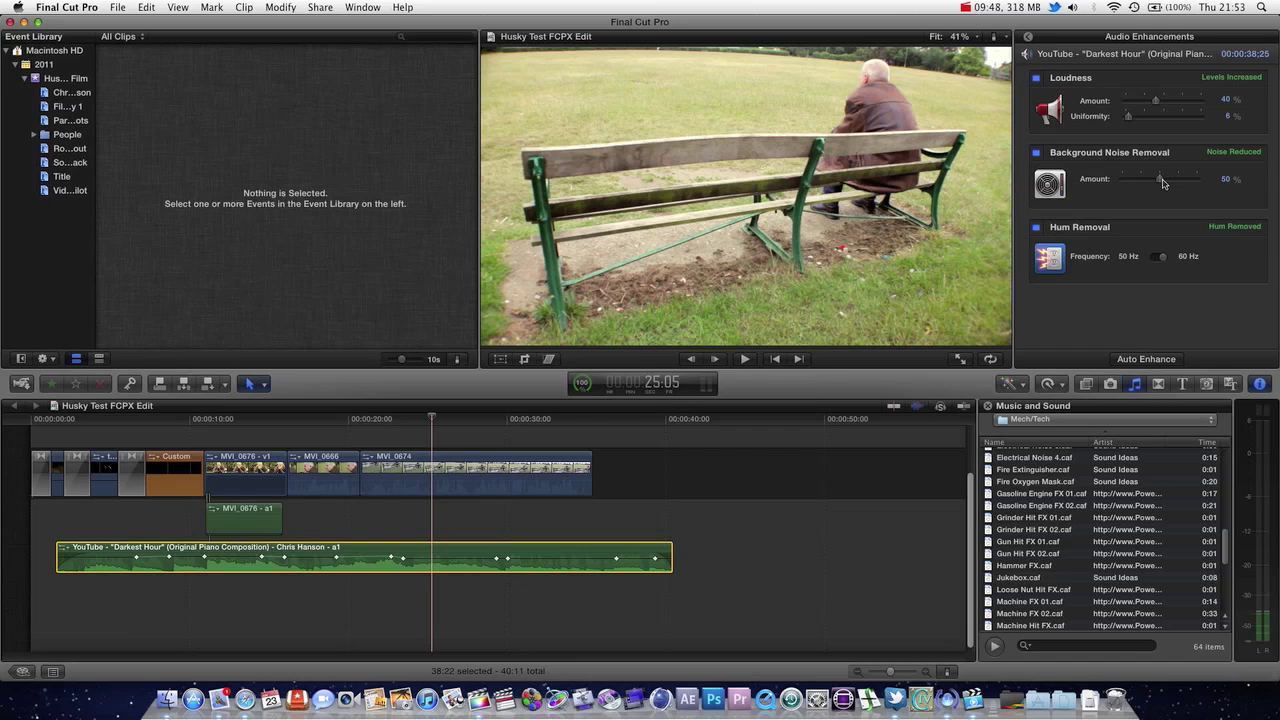
pyautogui.moveTo(1163, 183); pyautogui.dragTo(1170, 187)
# Preview the enhanced track, then set Loudness to 0% and turn Hum Removal off
pyautogui.press('space')
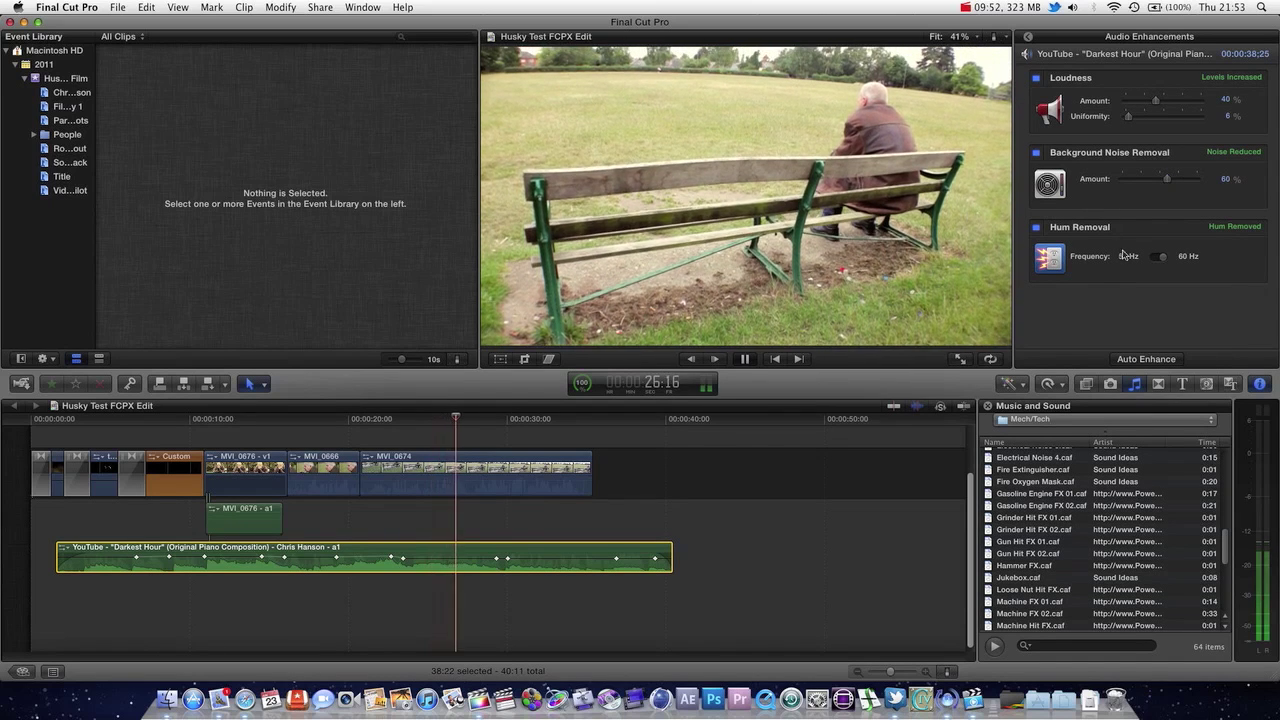
pyautogui.press('space')
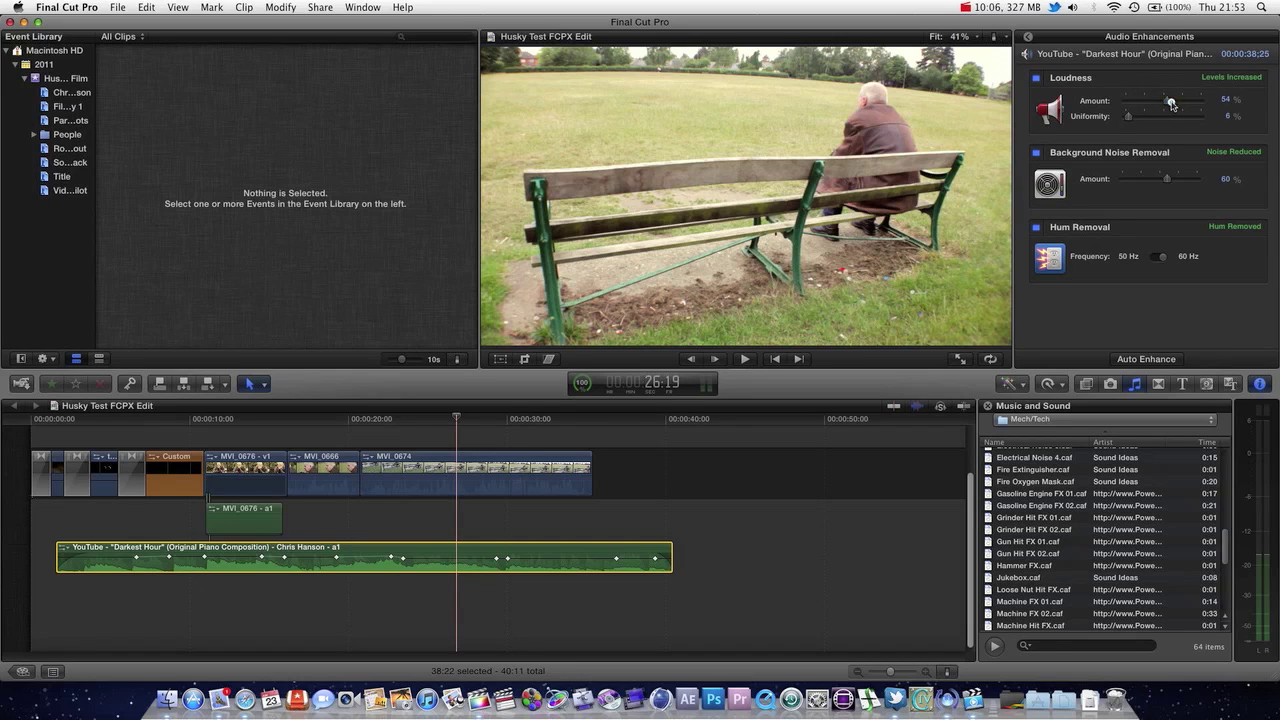
pyautogui.moveTo(1170, 102); pyautogui.dragTo(1125, 117)
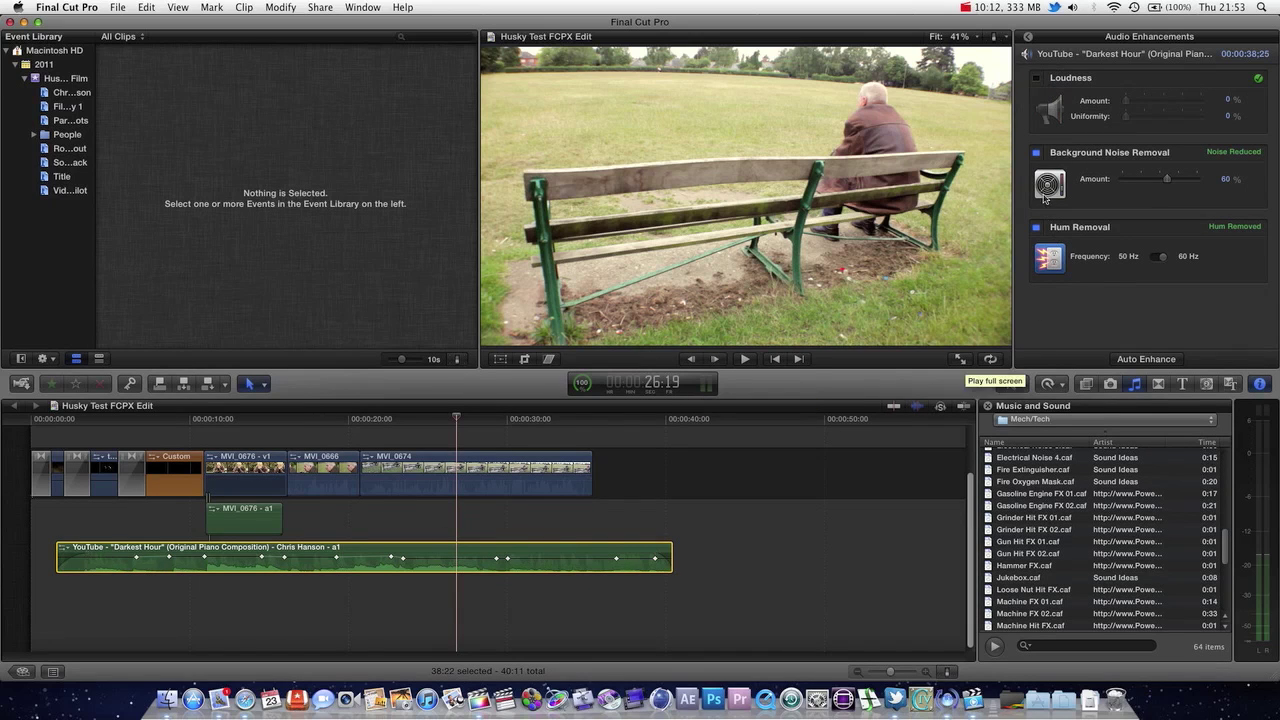
pyautogui.click(1036, 227)
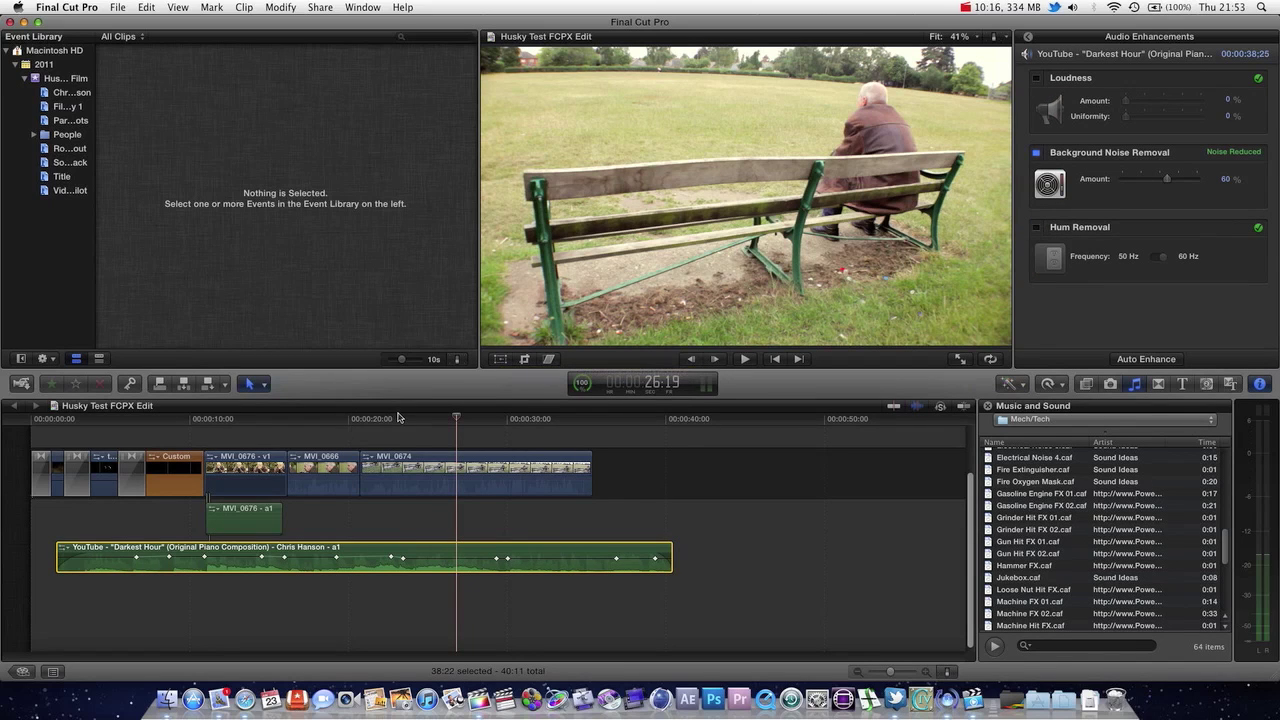
pyautogui.moveTo(399, 414); pyautogui.dragTo(420, 413)
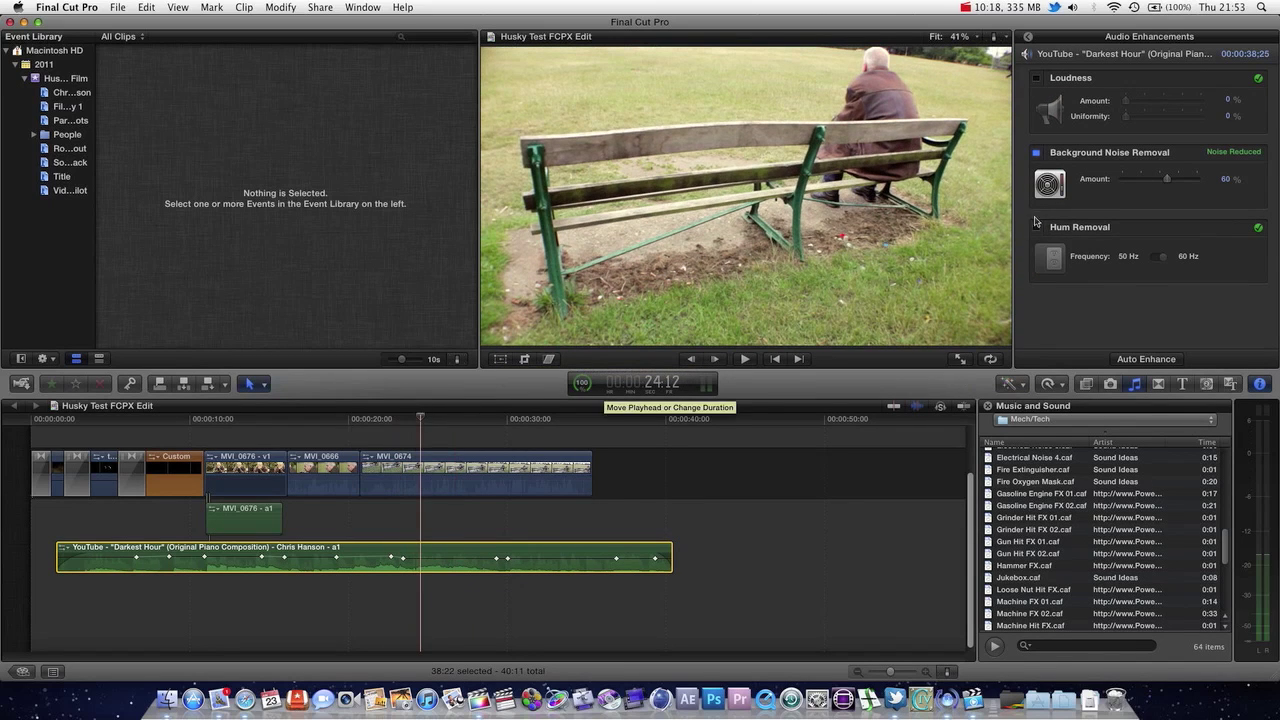
pyautogui.press('space')
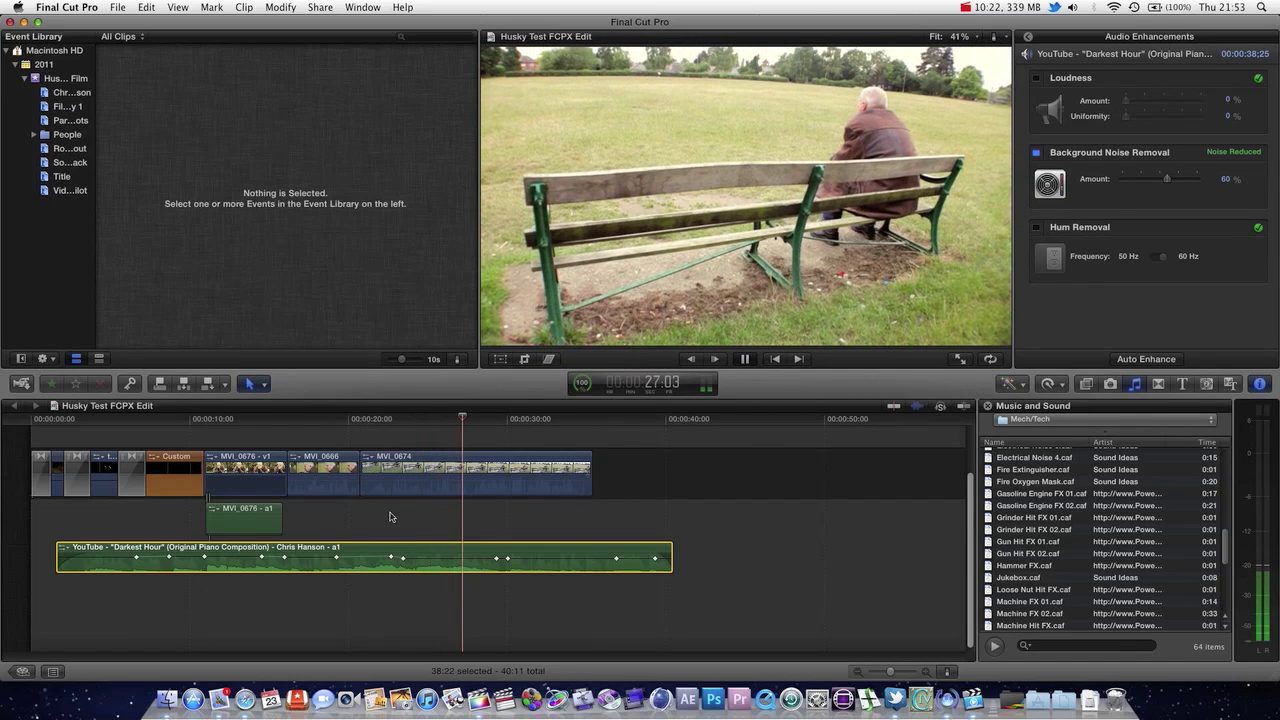
pyautogui.press('space')
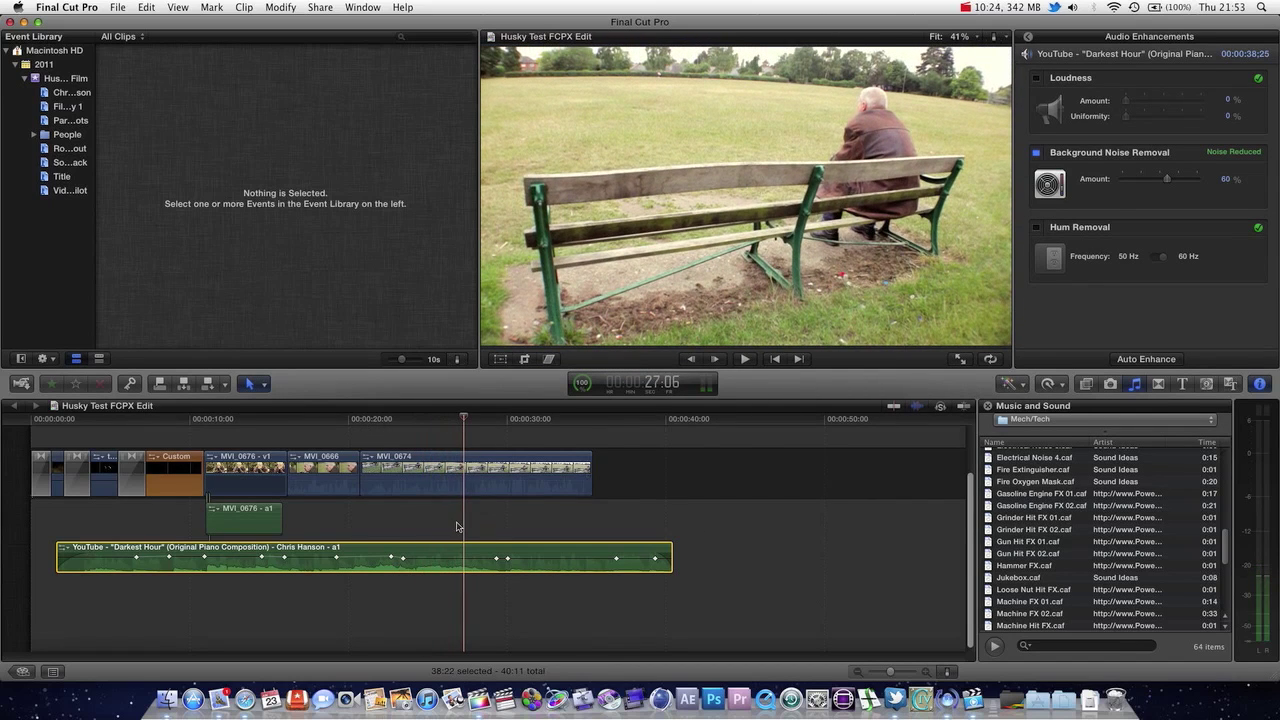
pyautogui.moveTo(445, 425); pyautogui.dragTo(326, 437)
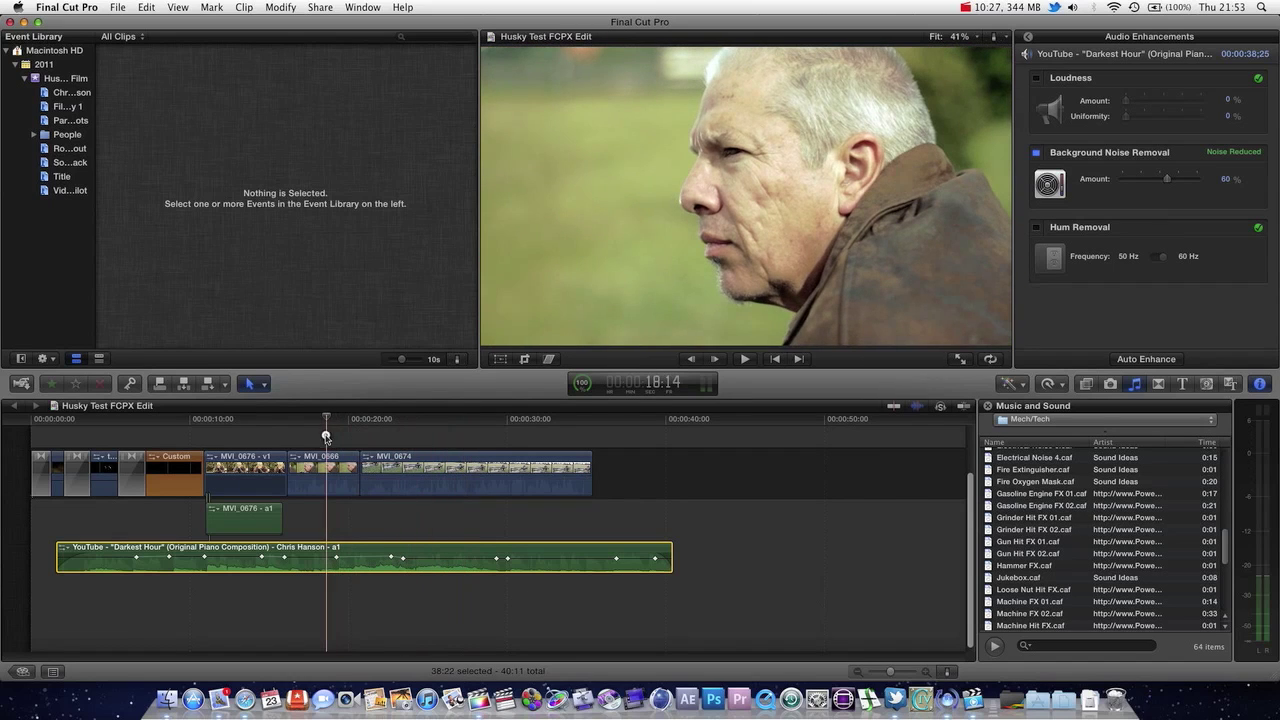
# Mark a range of Horizon - Chris Hanson in the Soundtrack event and connect it beneath Darkest Hour
pyautogui.click(66, 162)
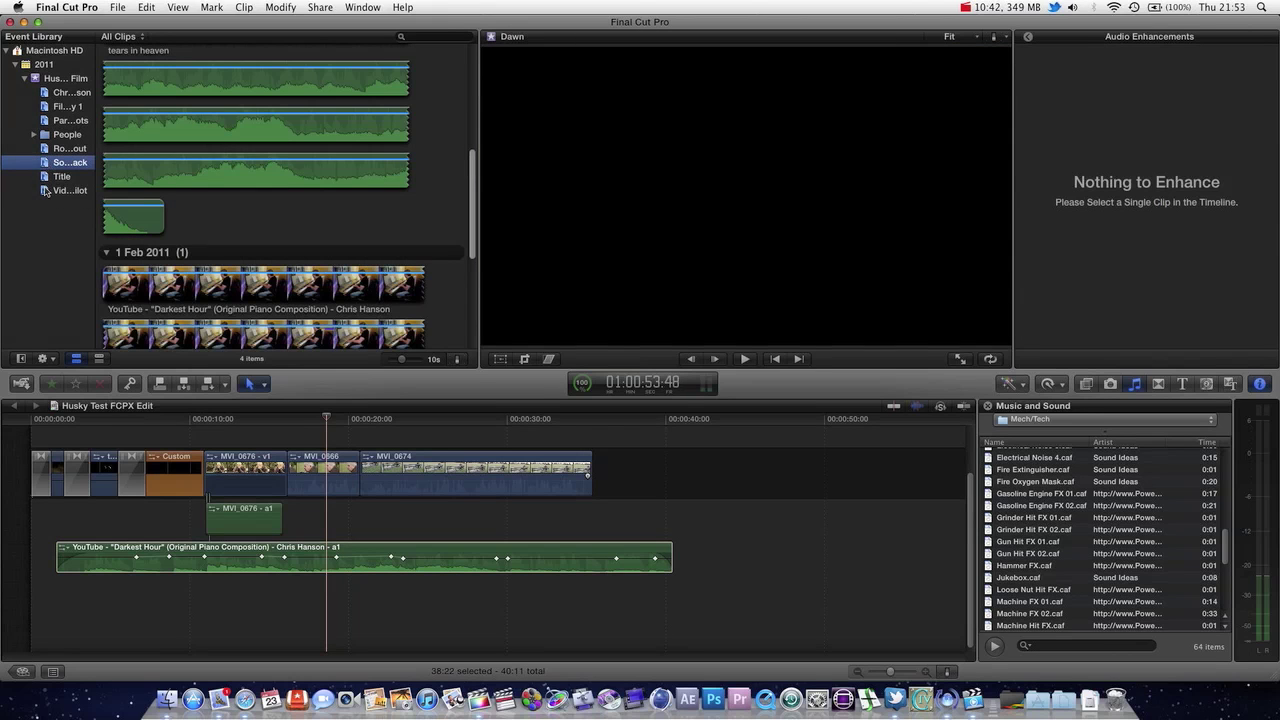
pyautogui.scroll(-5, 106, 165)
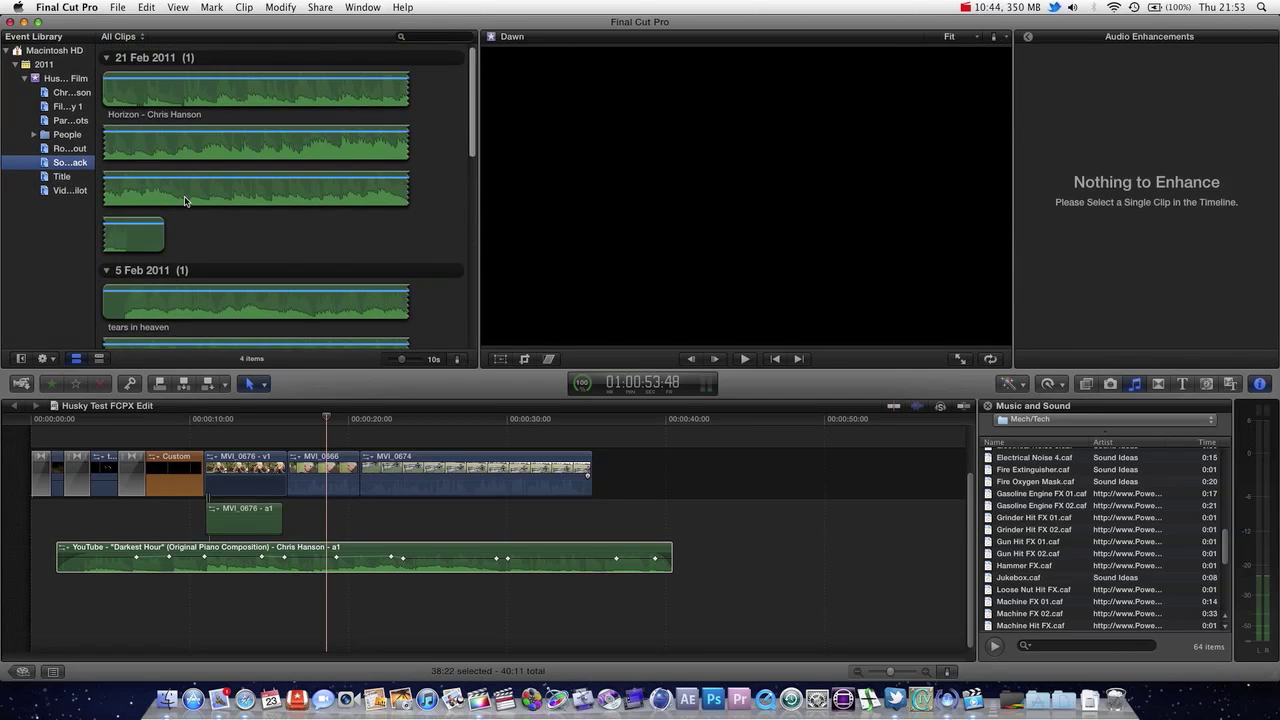
pyautogui.scroll(6, 168, 200)
pyautogui.moveTo(138, 101); pyautogui.dragTo(288, 155)
pyautogui.moveTo(200, 163); pyautogui.dragTo(118, 624)
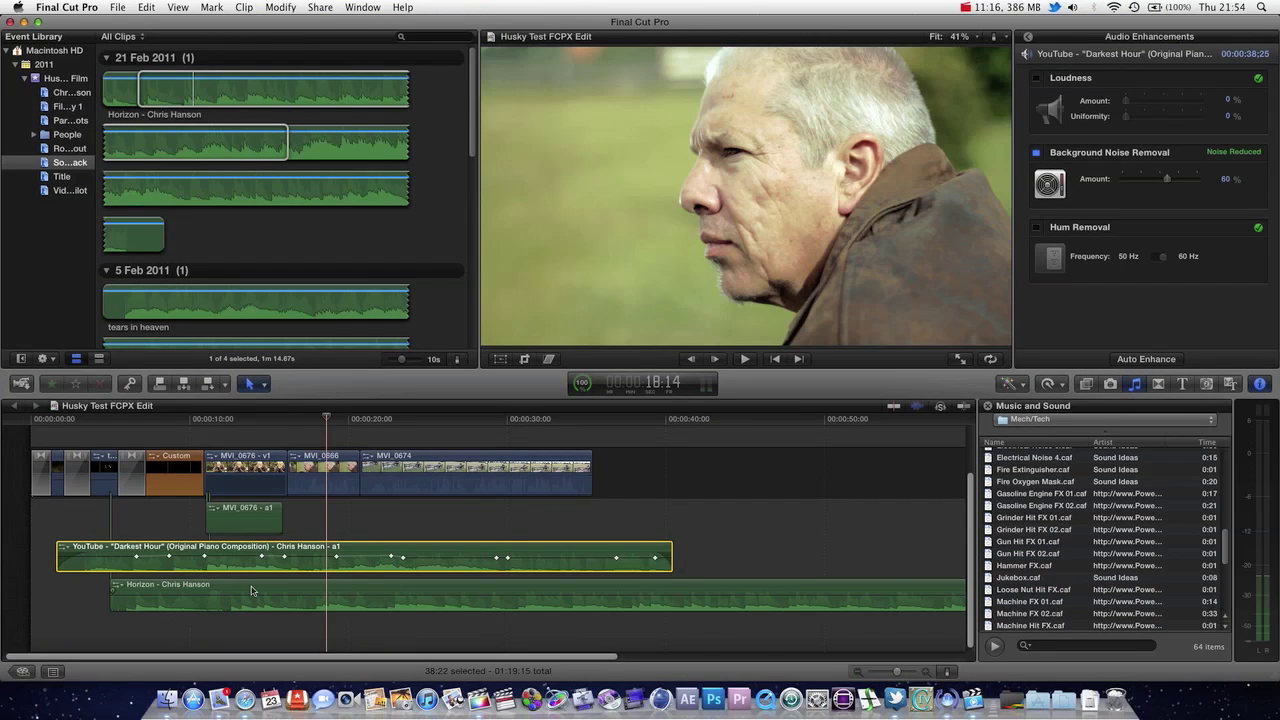
# Add a fade-in to the Horizon clip and view its audio enhancements, then delete the clip
pyautogui.moveTo(114, 587); pyautogui.dragTo(172, 594)
pyautogui.click(117, 585)
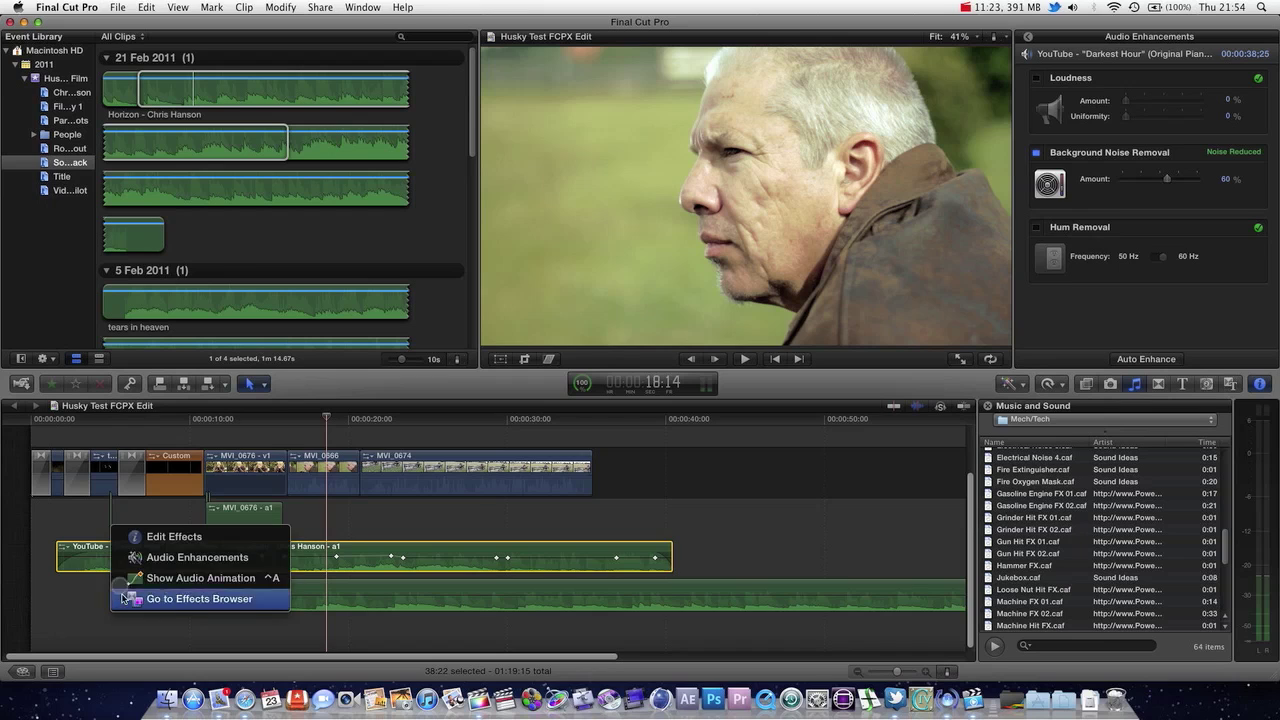
pyautogui.click(201, 560)
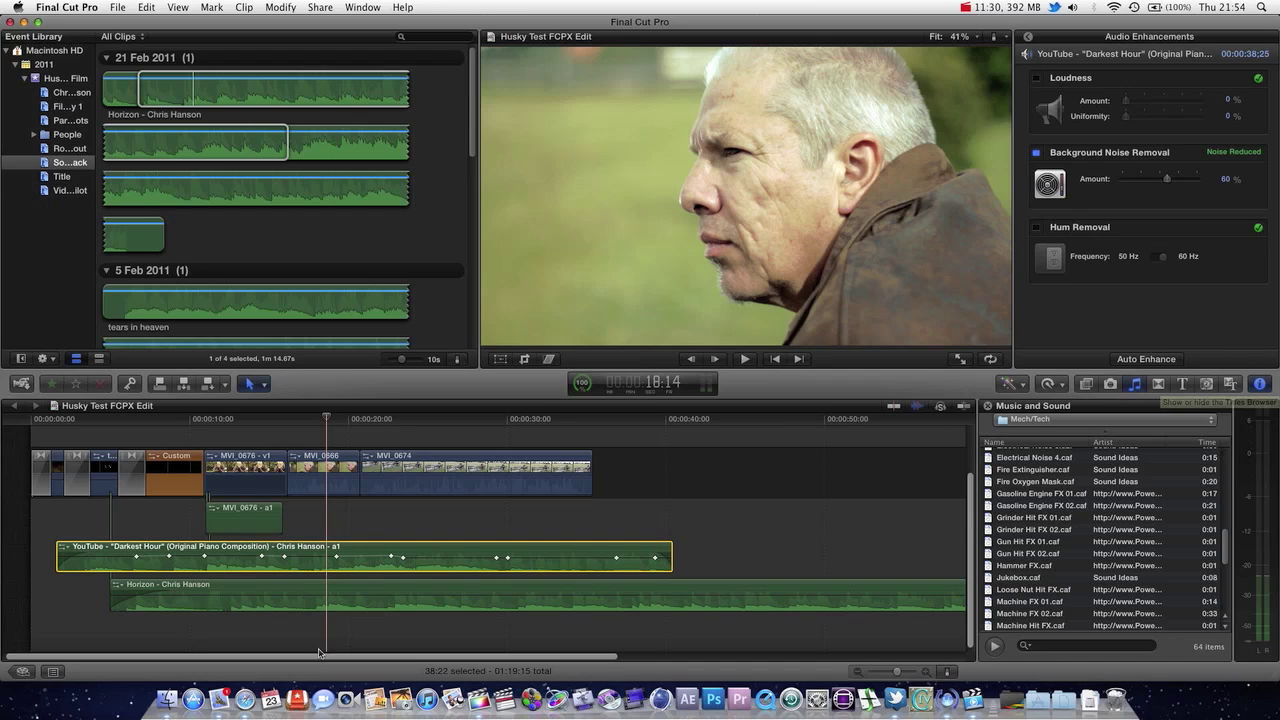
pyautogui.click(585, 606)
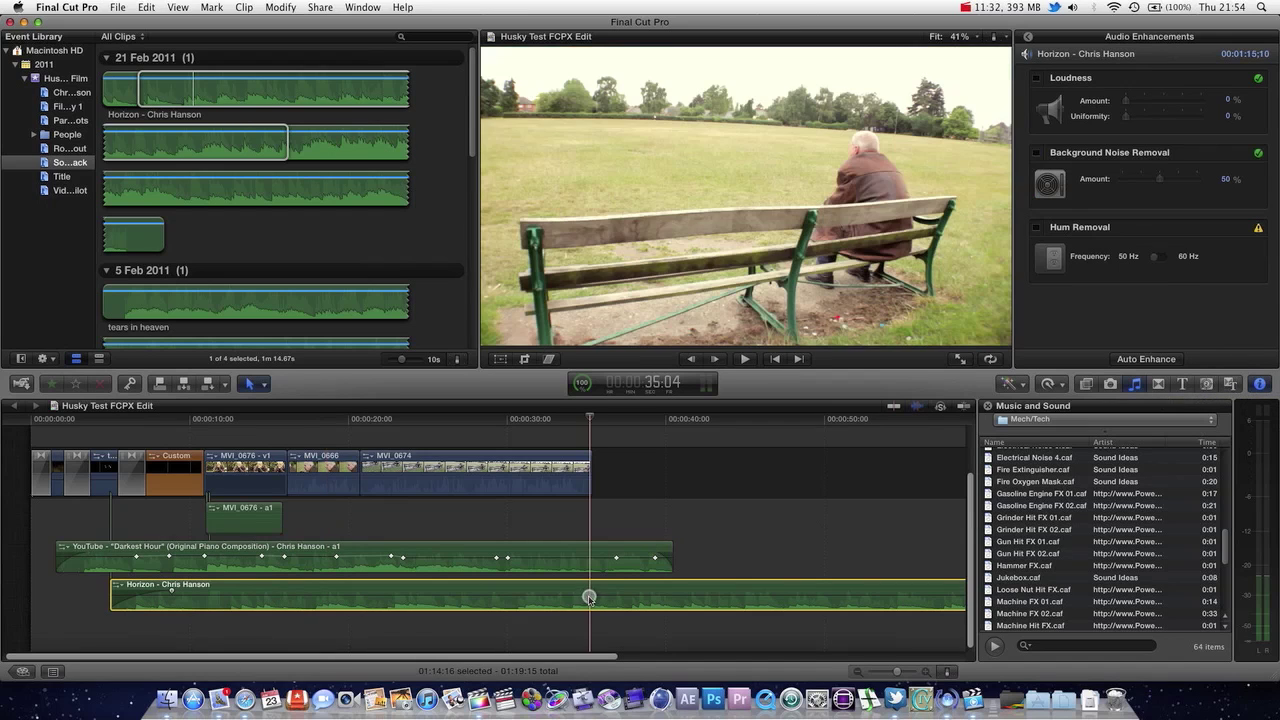
pyautogui.press('Delete')
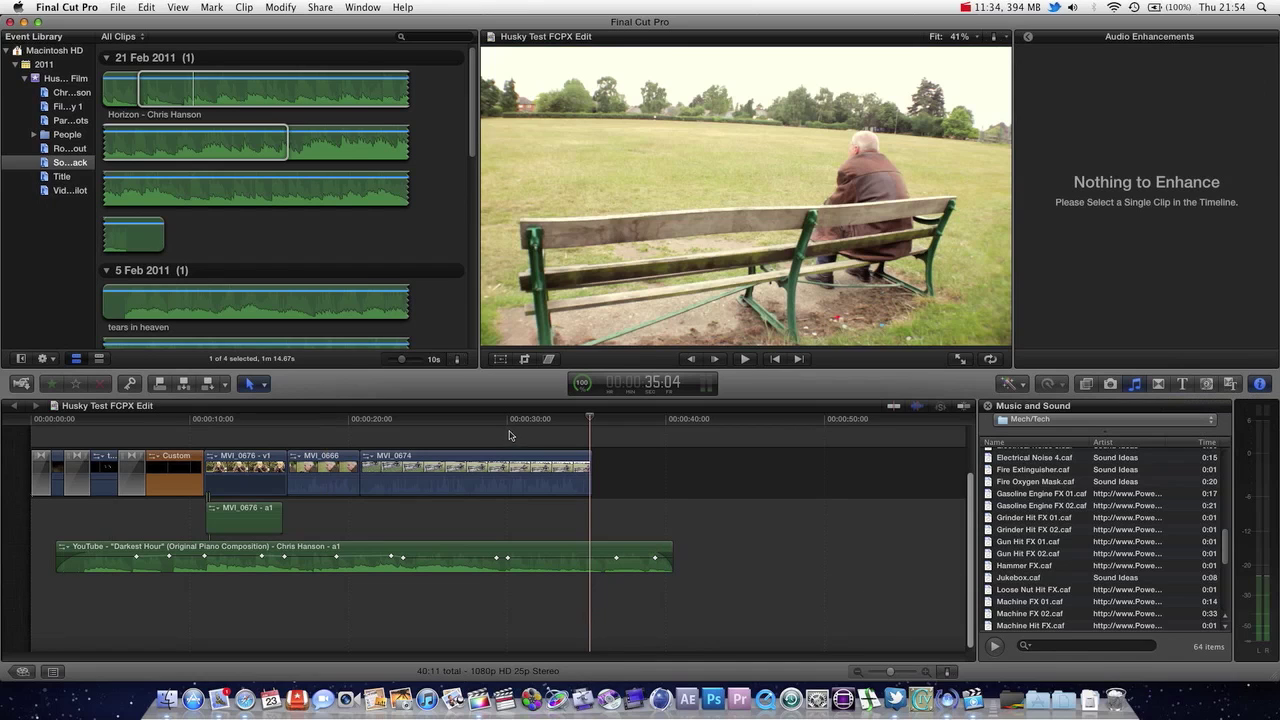